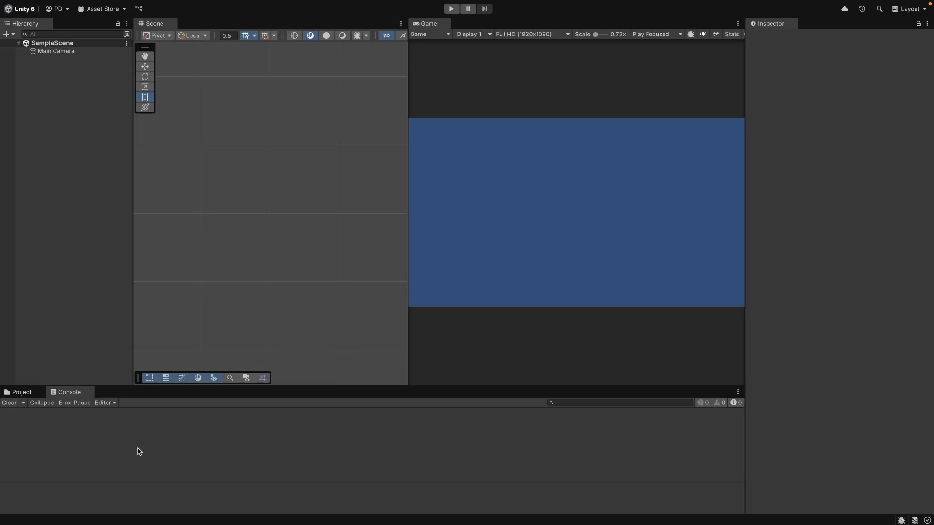
# Create a folder named Sprites inside the project's Assets folder.
pyautogui.hotkey('ctrl', '5')
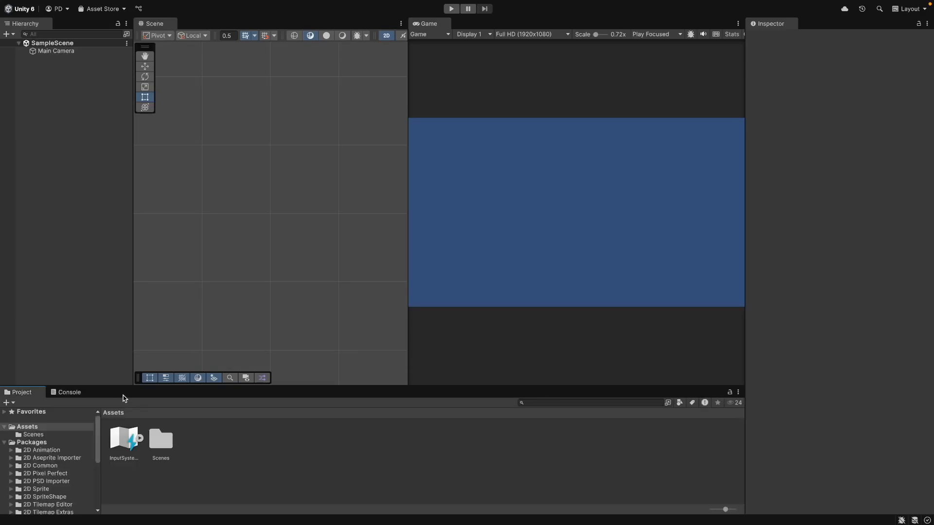
pyautogui.moveTo(119, 386)
pyautogui.mouseDown()
pyautogui.moveTo(120, 356)
pyautogui.moveTo(119, 379)
pyautogui.mouseUp()
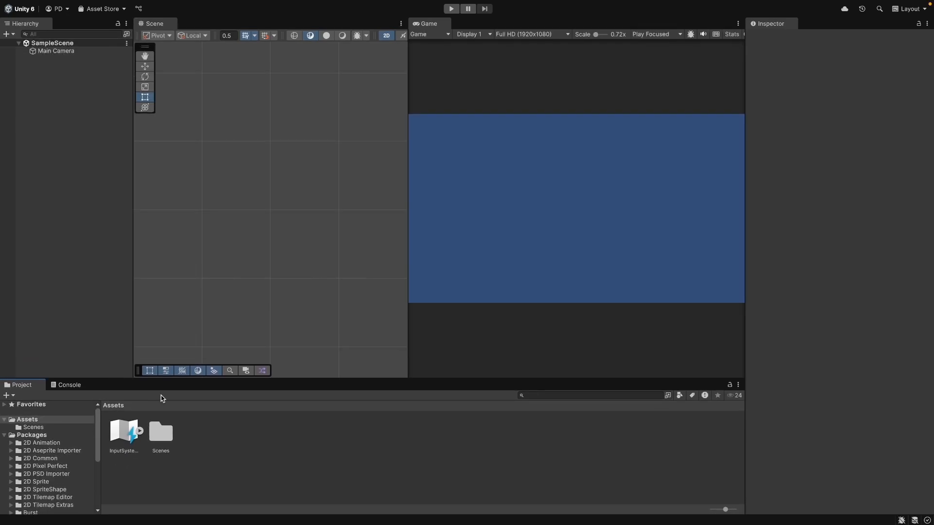
pyautogui.rightClick(260, 456)
pyautogui.moveTo(356, 243)
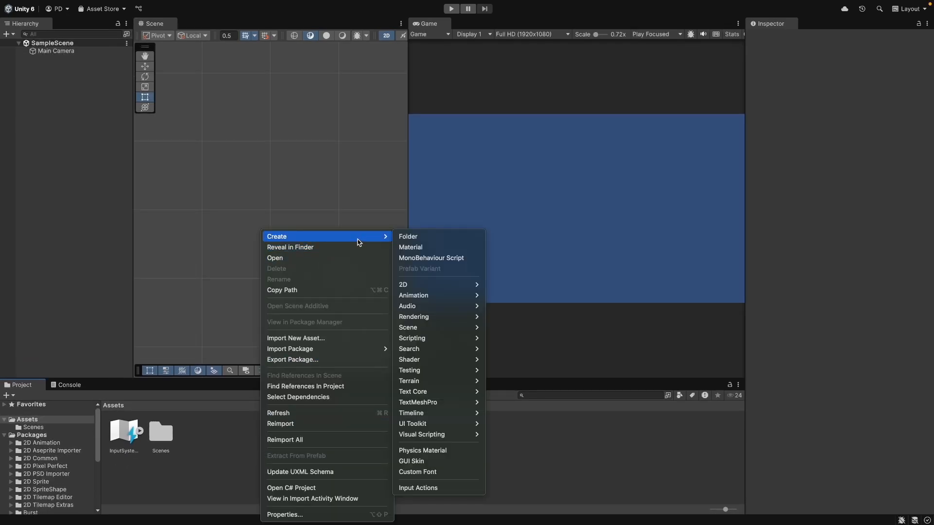
pyautogui.click(407, 237)
pyautogui.write('Sprites')
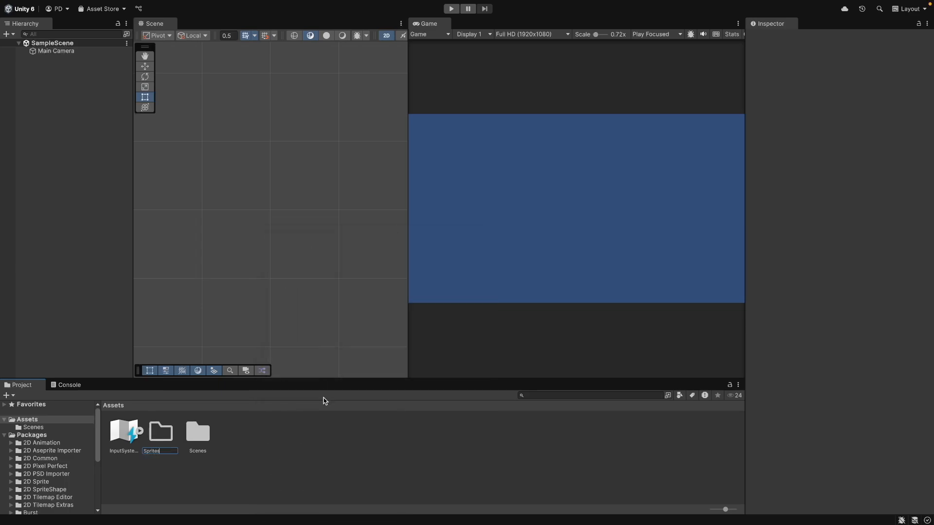
pyautogui.press('Return')
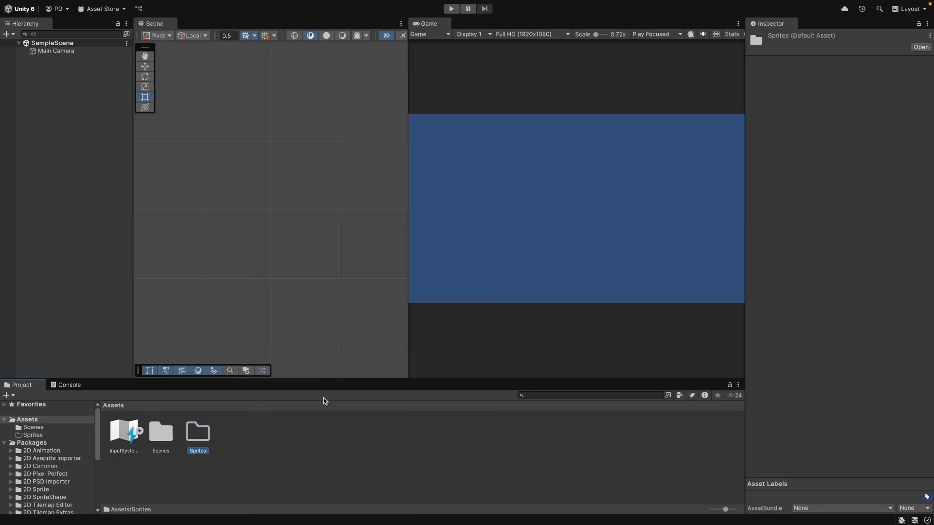
# Import GirlRoom.jpg, Girl_Idle_Spritesheet.png and Girl_Waving_Spritesheet.png from the Finder Assets folder into the project's Sprites folder.
pyautogui.click(303, 446)
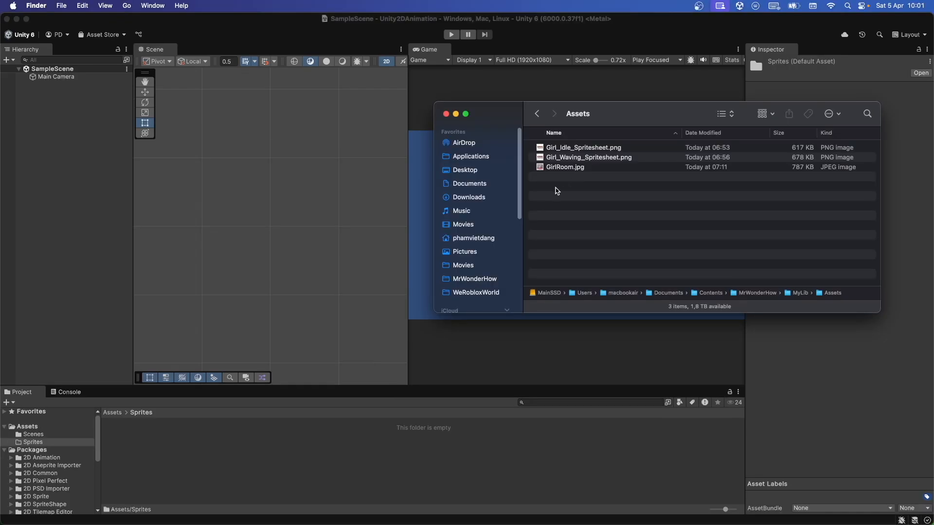
pyautogui.click(567, 169)
pyautogui.moveTo(556, 175); pyautogui.dragTo(229, 442)
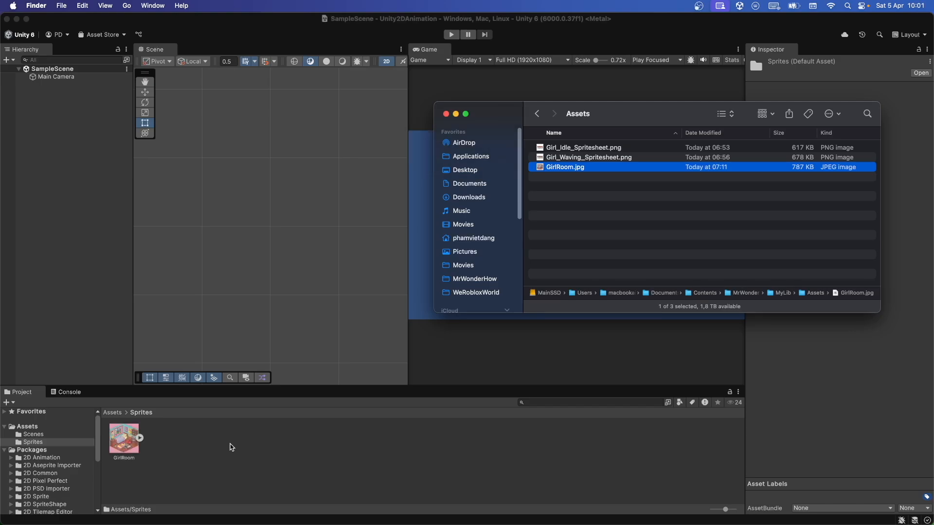
pyautogui.click(543, 237)
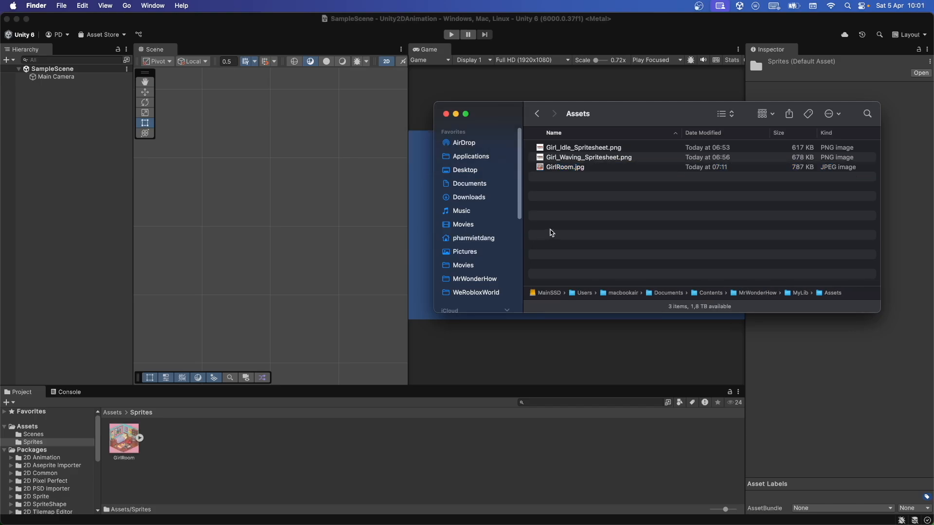
pyautogui.click(564, 148)
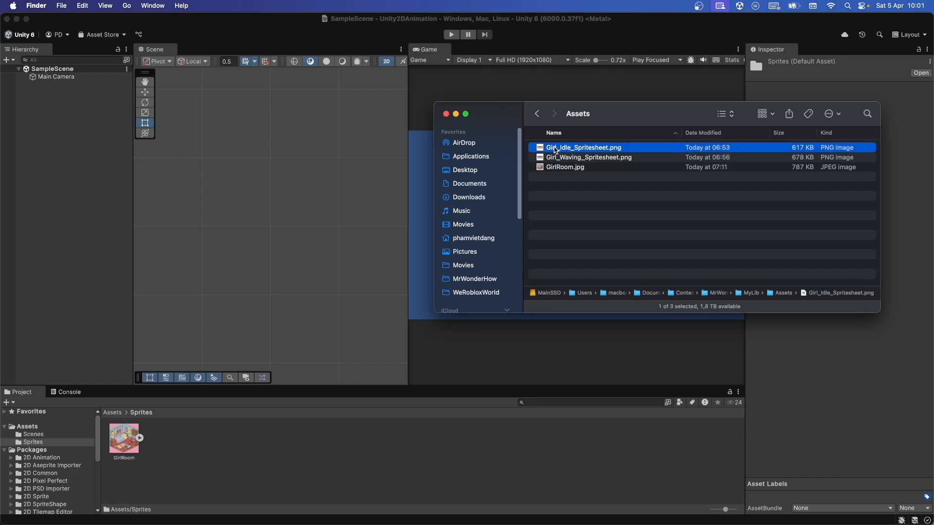
pyautogui.moveTo(556, 150); pyautogui.dragTo(287, 467)
pyautogui.click(611, 204)
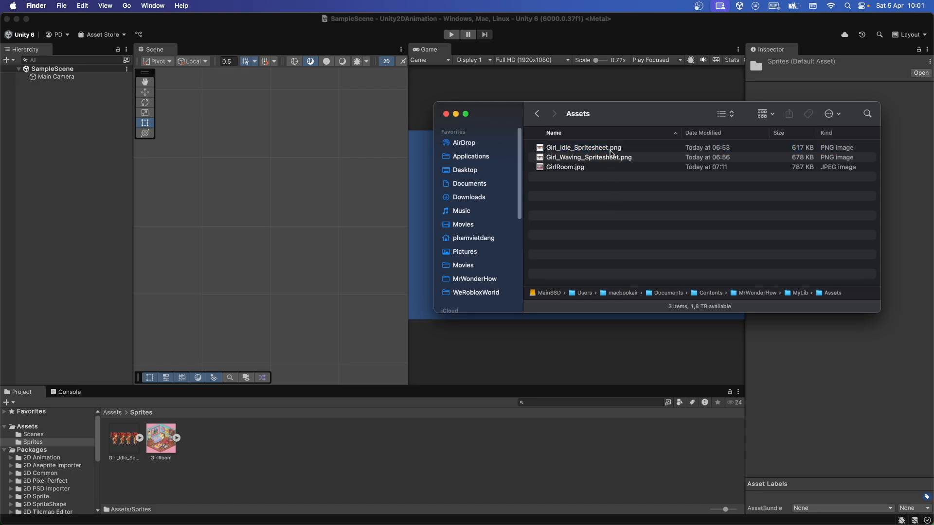
pyautogui.click(606, 161)
pyautogui.moveTo(580, 160); pyautogui.dragTo(348, 438)
pyautogui.click(336, 463)
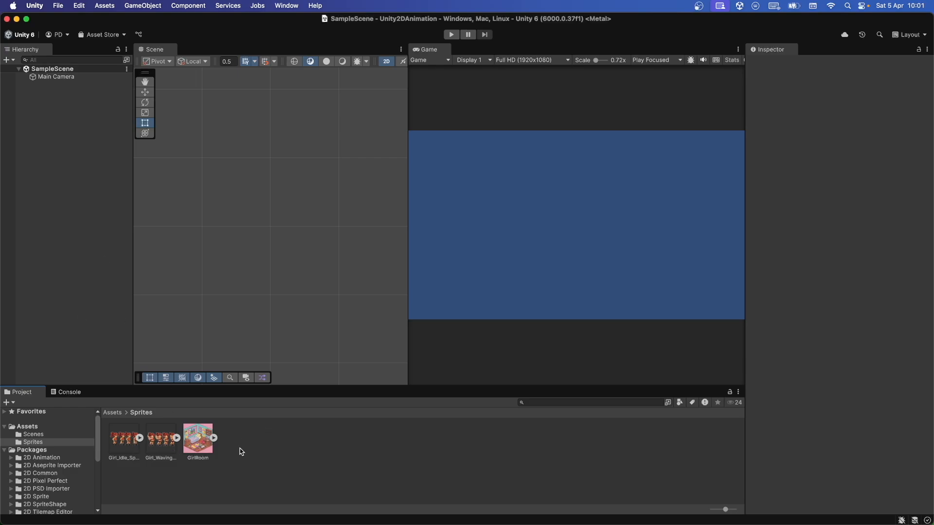
# Preview the imported idle spritesheet, waving spritesheet and girl room images one after another.
pyautogui.doubleClick(136, 436)
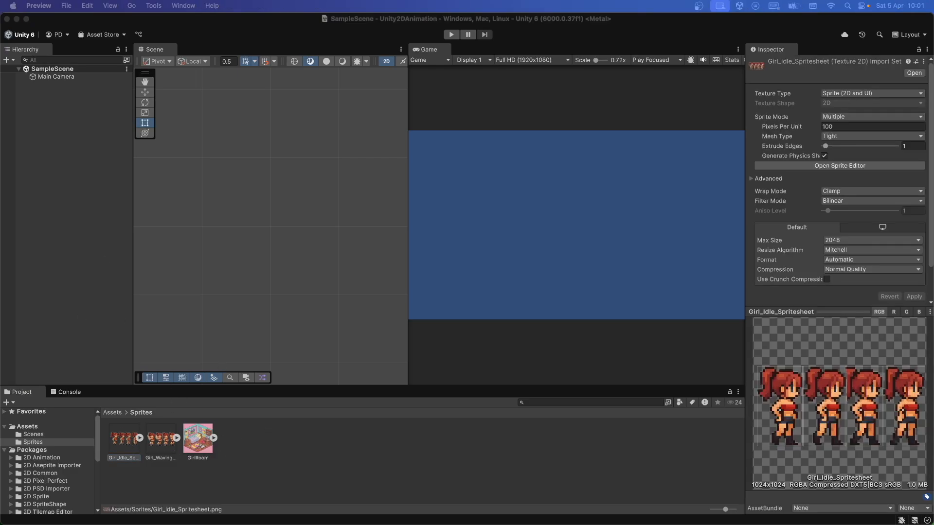
pyautogui.press('super+w')
pyautogui.doubleClick(161, 438)
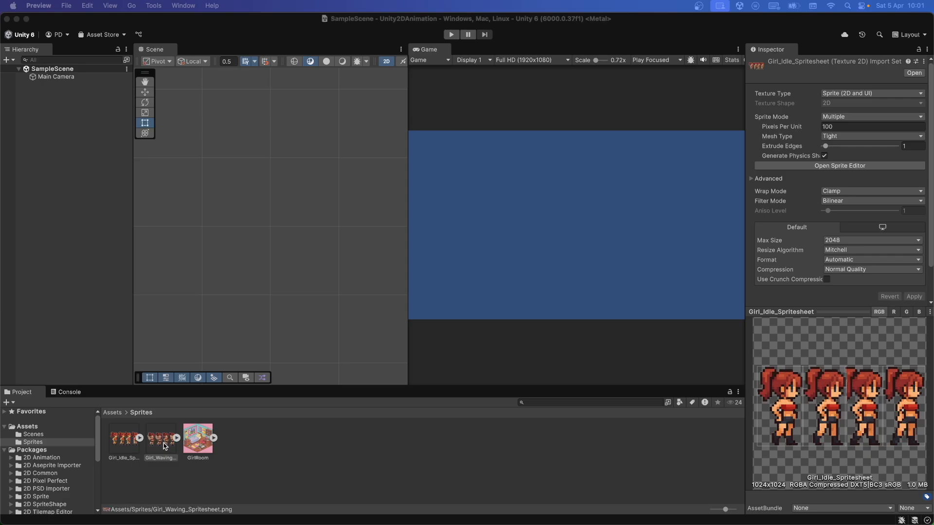
pyautogui.press('super+w')
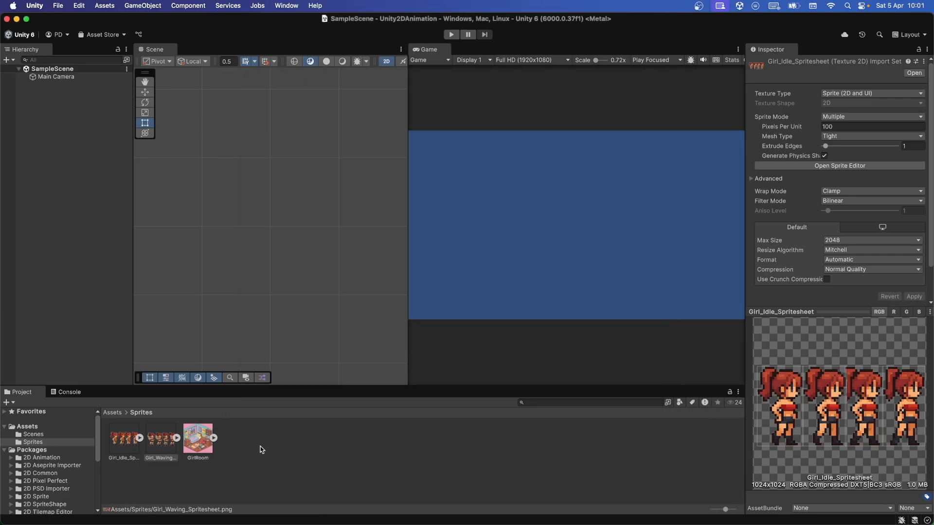
pyautogui.click(198, 439)
pyautogui.doubleClick(198, 439)
pyautogui.press('super+w')
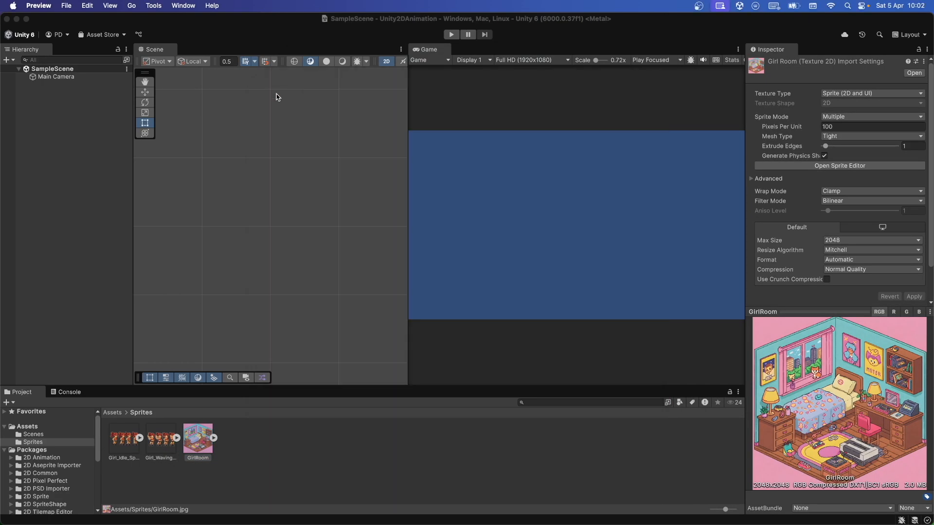
# Set Girl_Idle_Spritesheet's Texture Type to Sprite (2D and UI) and its Sprite Mode to Multiple.
pyautogui.click(146, 437)
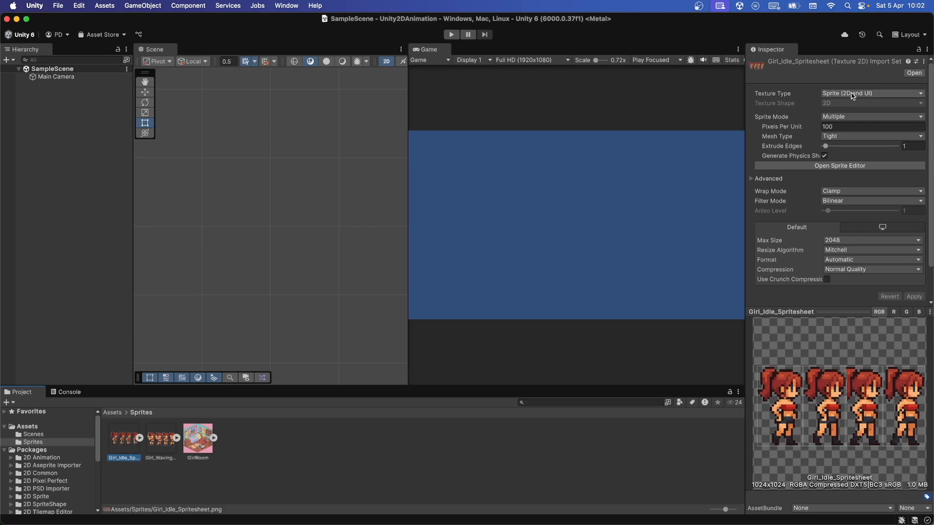
pyautogui.click(870, 95)
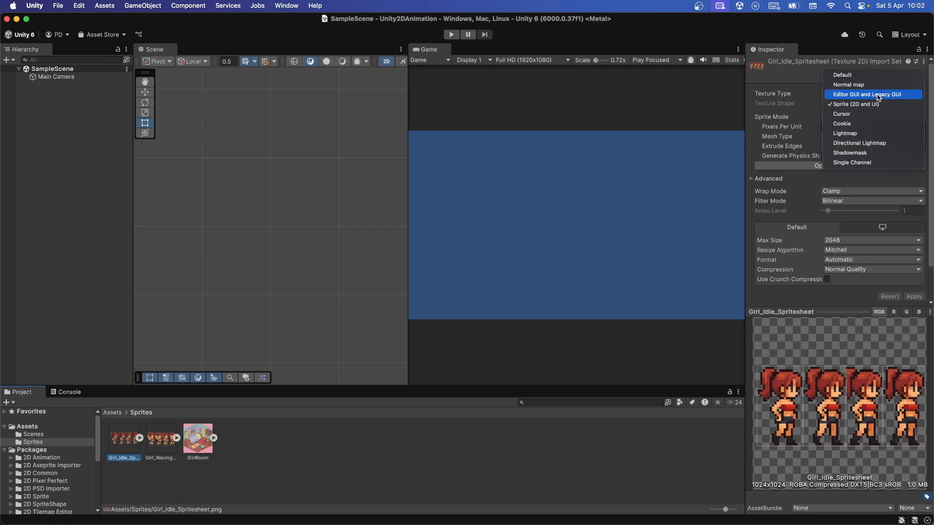
pyautogui.click(870, 105)
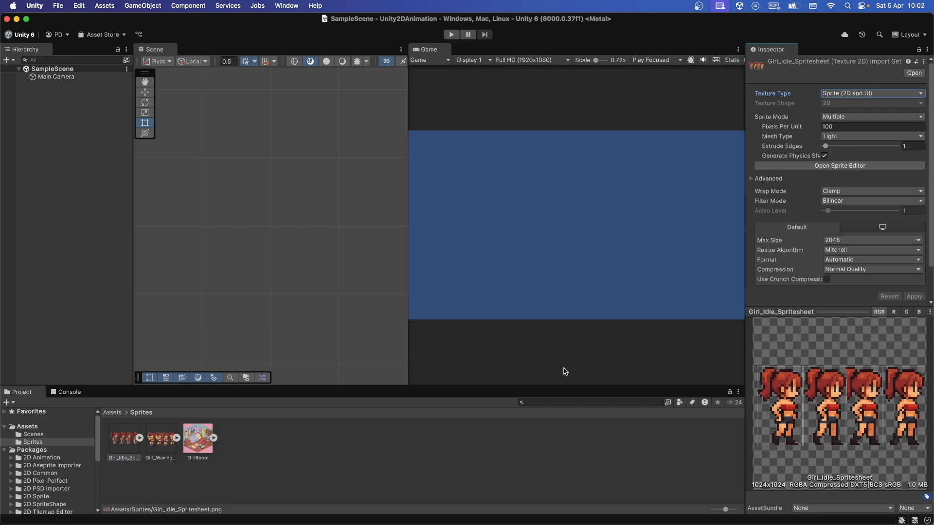
pyautogui.click(413, 451)
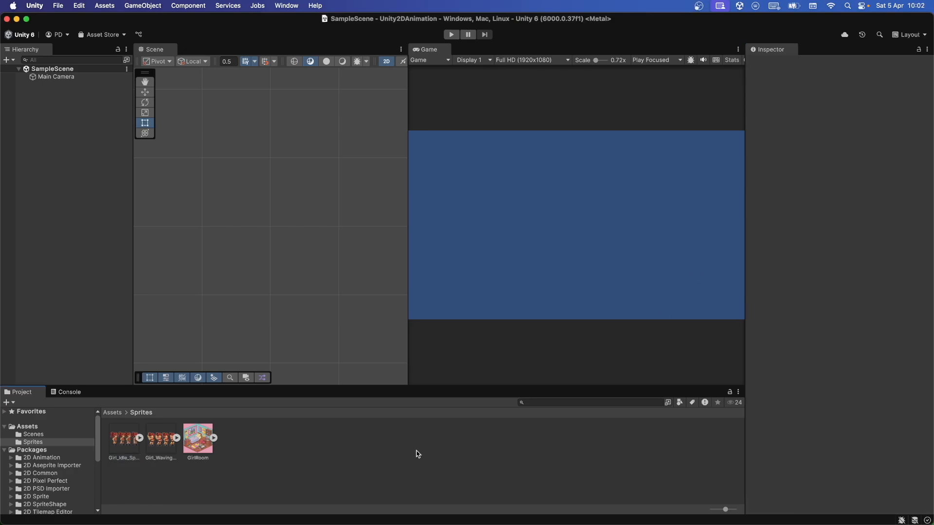
pyautogui.click(124, 440)
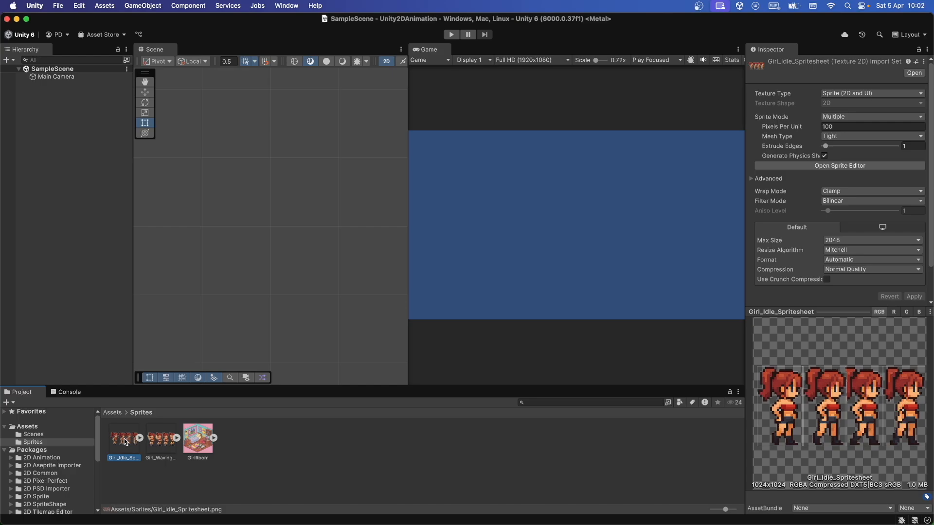
pyautogui.click(834, 118)
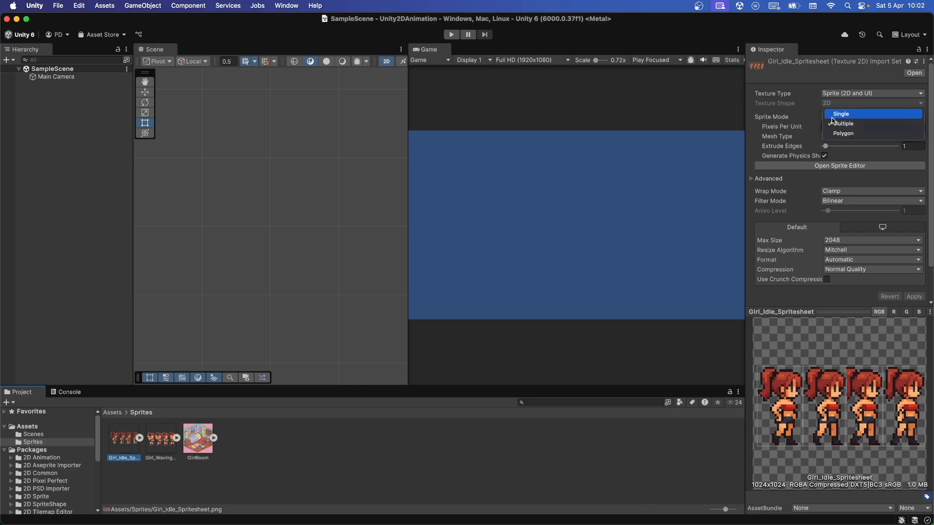
pyautogui.click(836, 124)
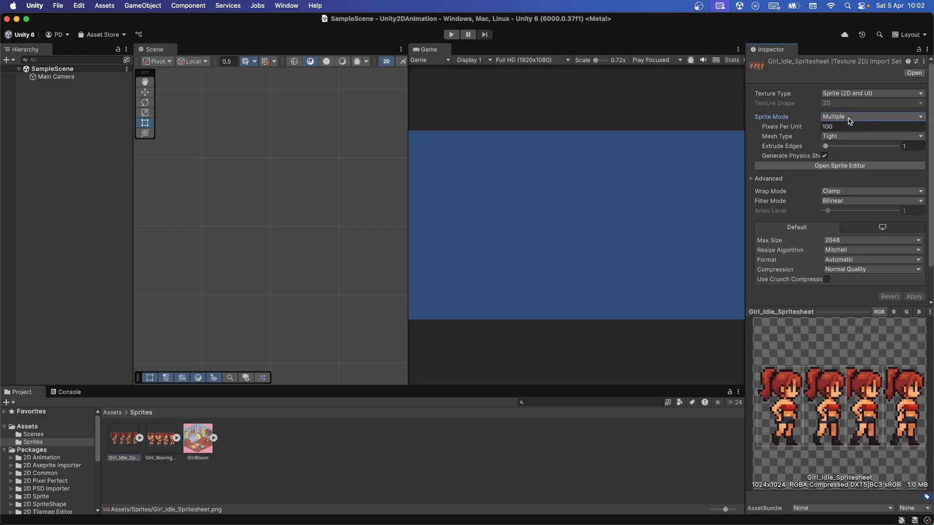
# Slice Girl_Idle_Spritesheet in the Sprite Editor with Automatic type, Center pivot and Delete Existing method, and apply the slices.
pyautogui.click(828, 166)
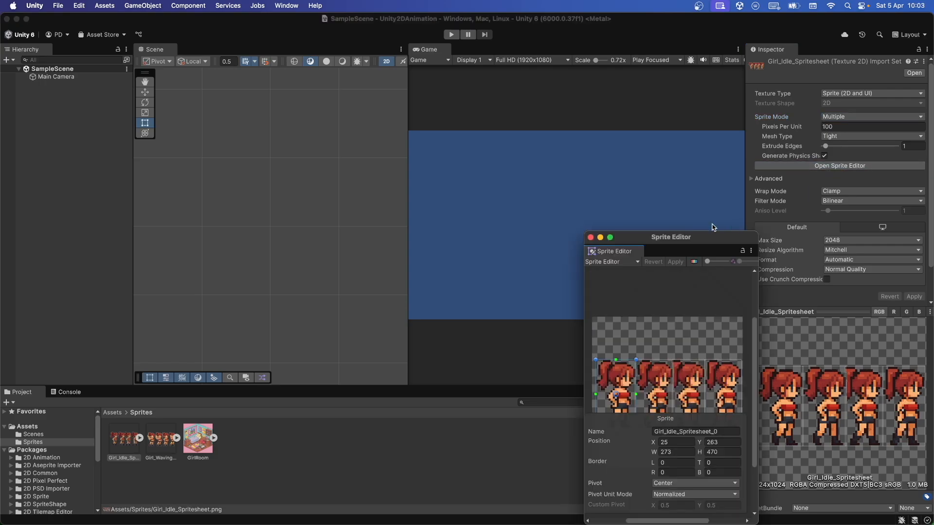
pyautogui.moveTo(710, 236); pyautogui.dragTo(567, 126)
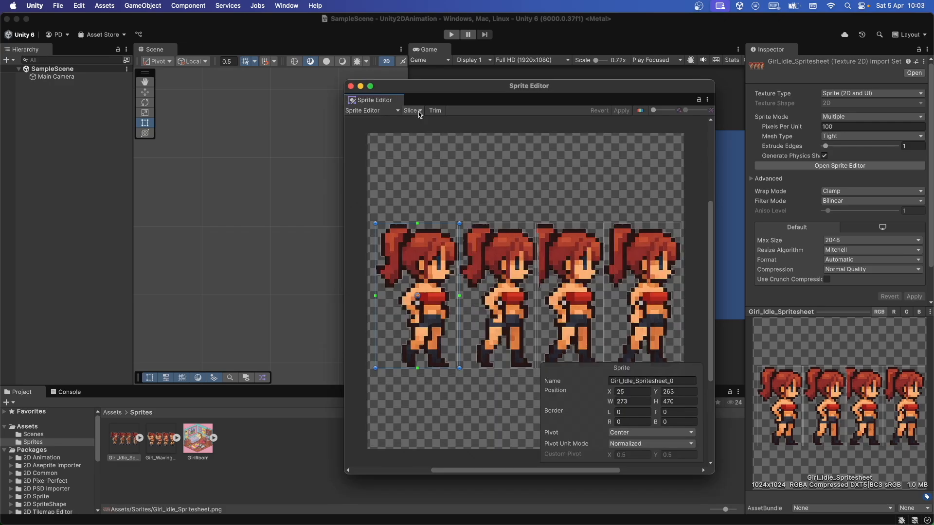
pyautogui.click(418, 110)
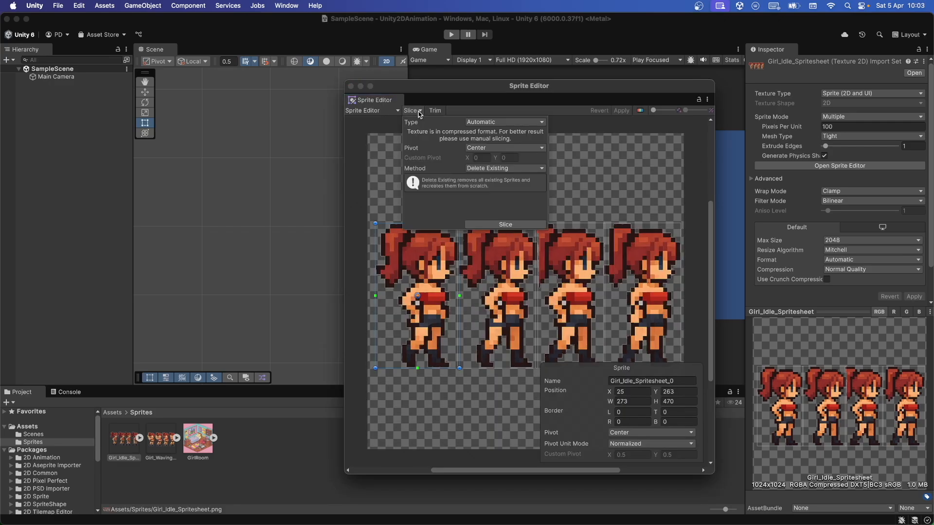
pyautogui.click(485, 226)
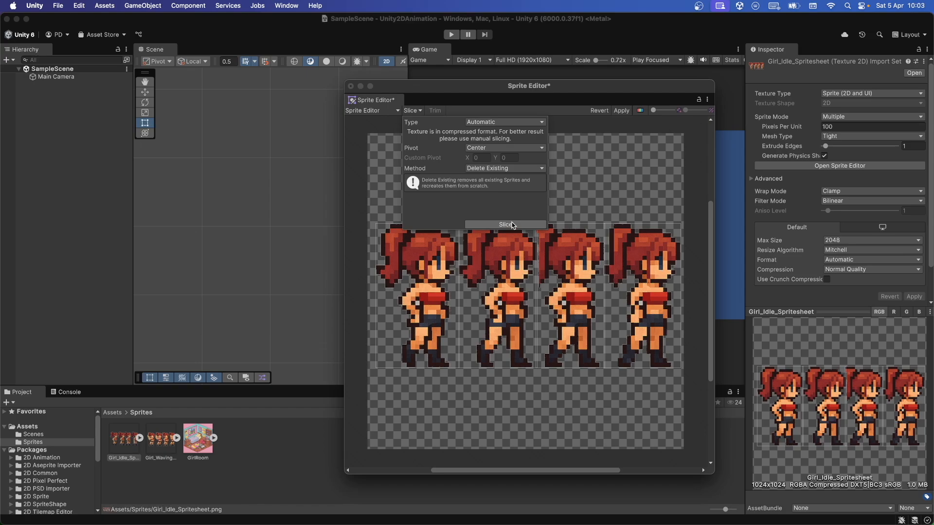
pyautogui.click(486, 109)
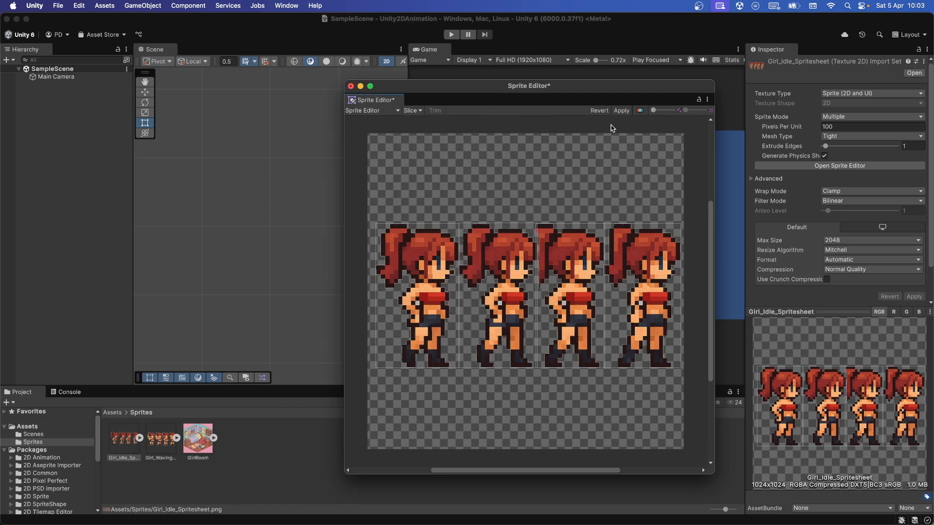
pyautogui.click(621, 111)
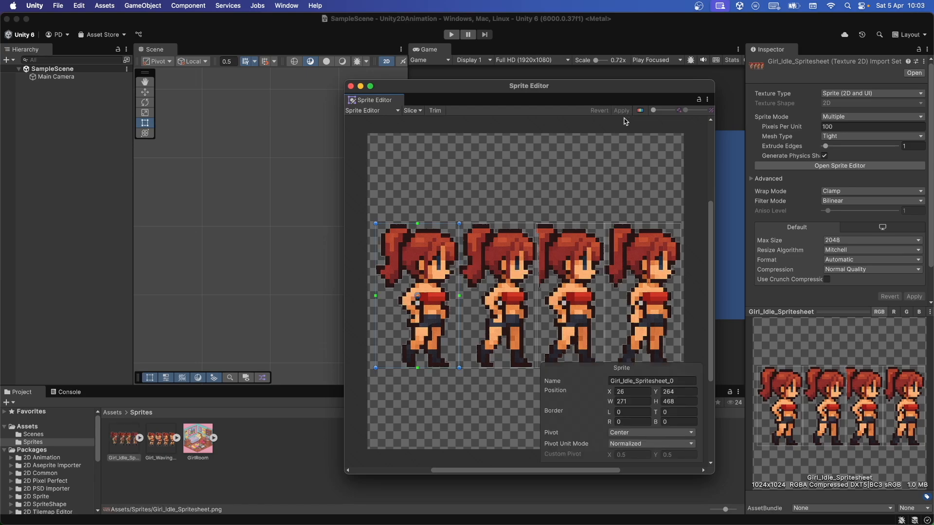
pyautogui.click(350, 87)
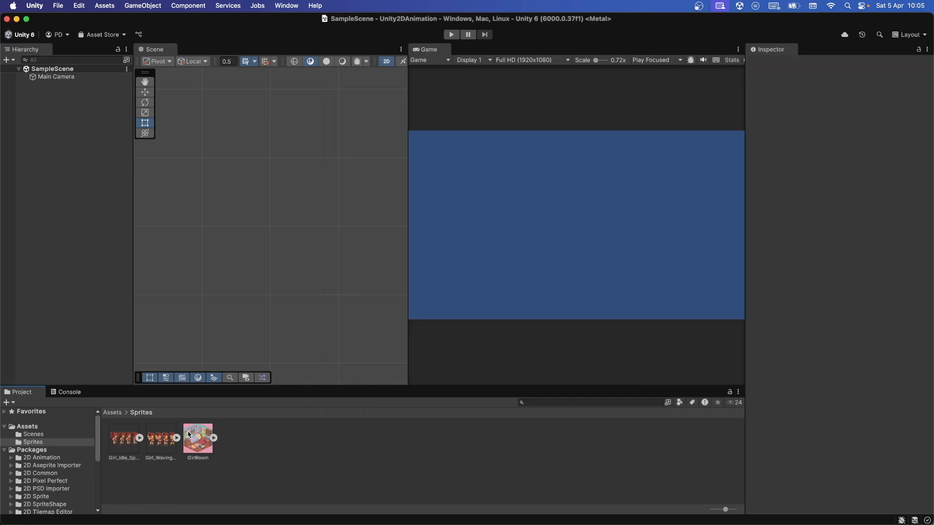
# Add the GirlRoom image to SampleScene as the background sprite.
pyautogui.moveTo(201, 434); pyautogui.dragTo(83, 220)
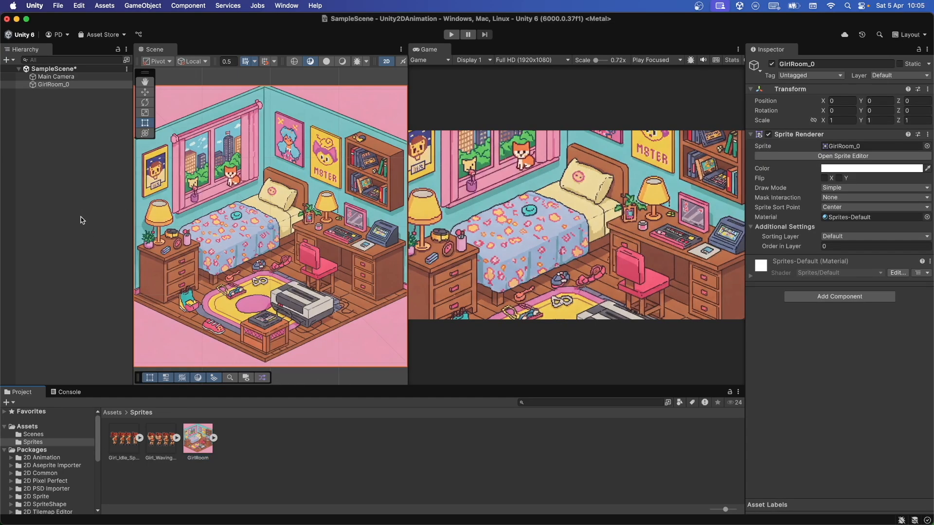
pyautogui.click(71, 177)
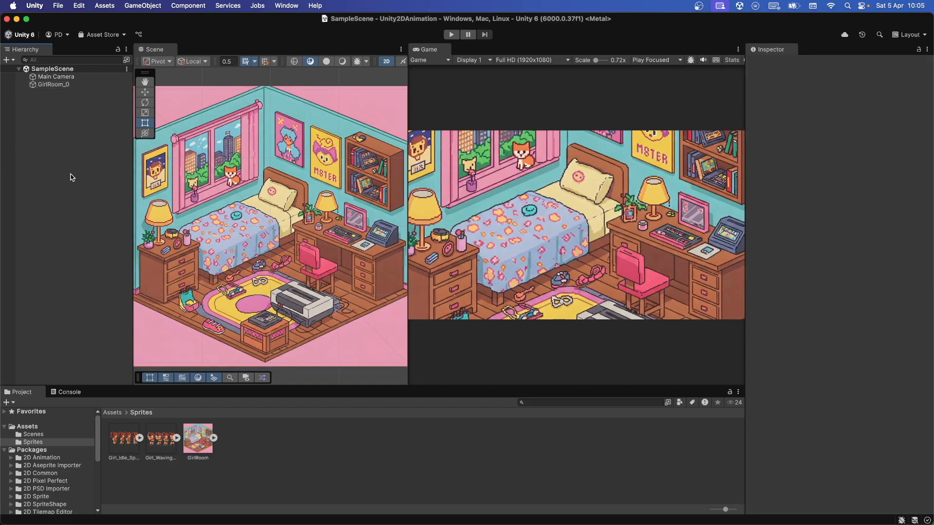
pyautogui.click(72, 84)
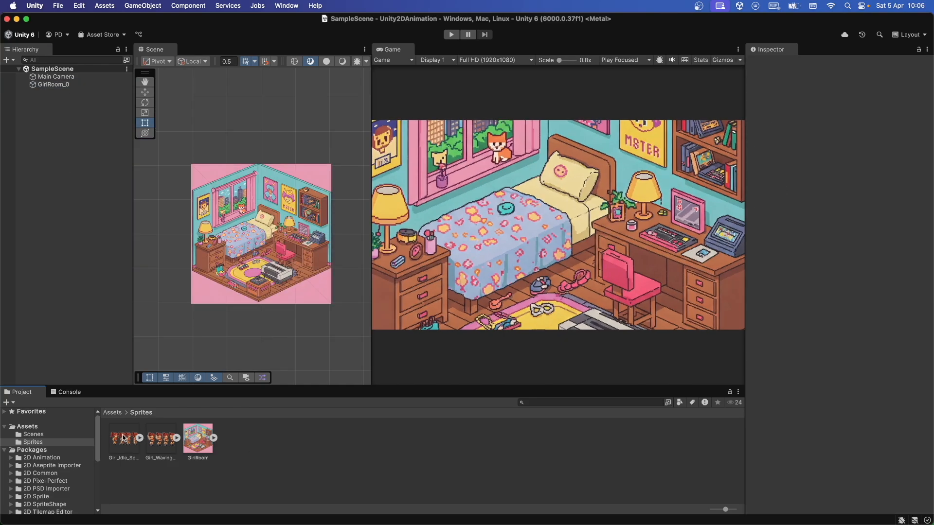
# Add all four sliced Girl_Idle_Spritesheet sprites together to the SampleScene hierarchy to create a new animation.
pyautogui.click(141, 438)
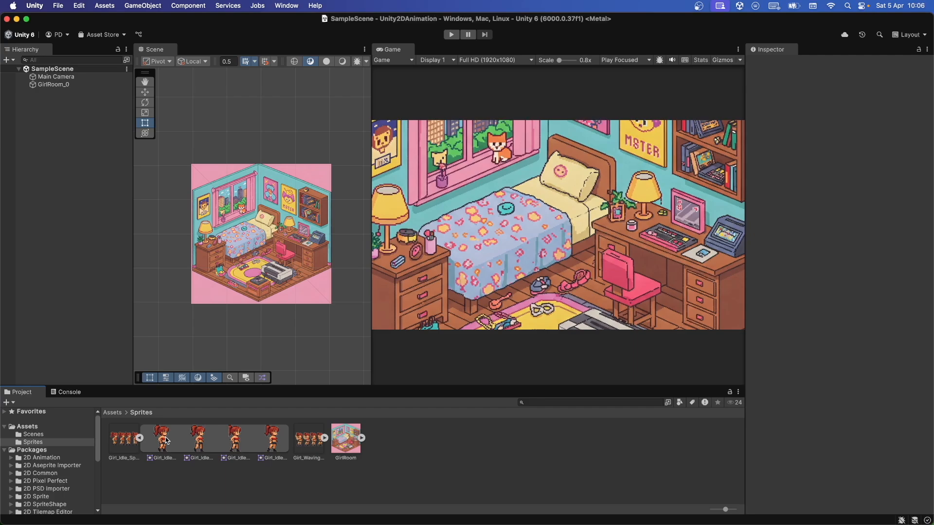
pyautogui.click(165, 440)
pyautogui.keyDown('shift'); pyautogui.click(269, 442); pyautogui.keyUp('shift')
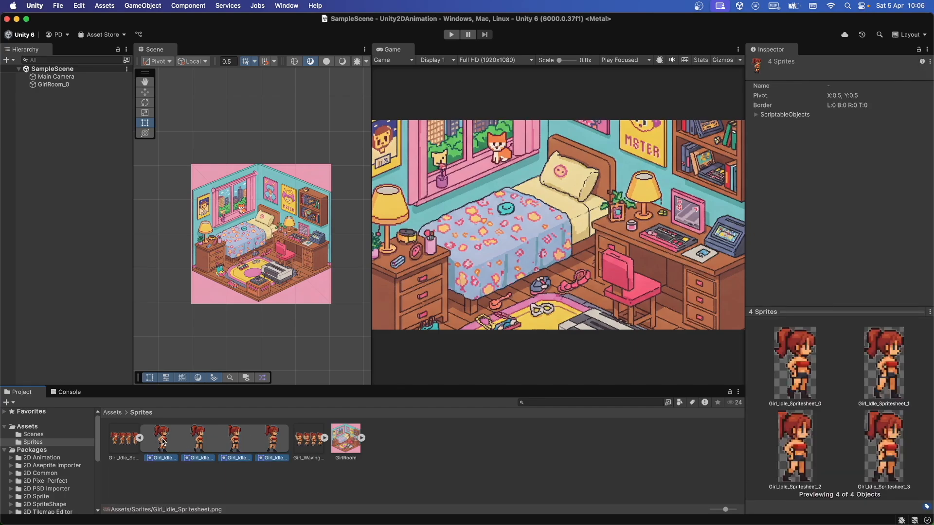
pyautogui.moveTo(162, 440); pyautogui.dragTo(84, 156)
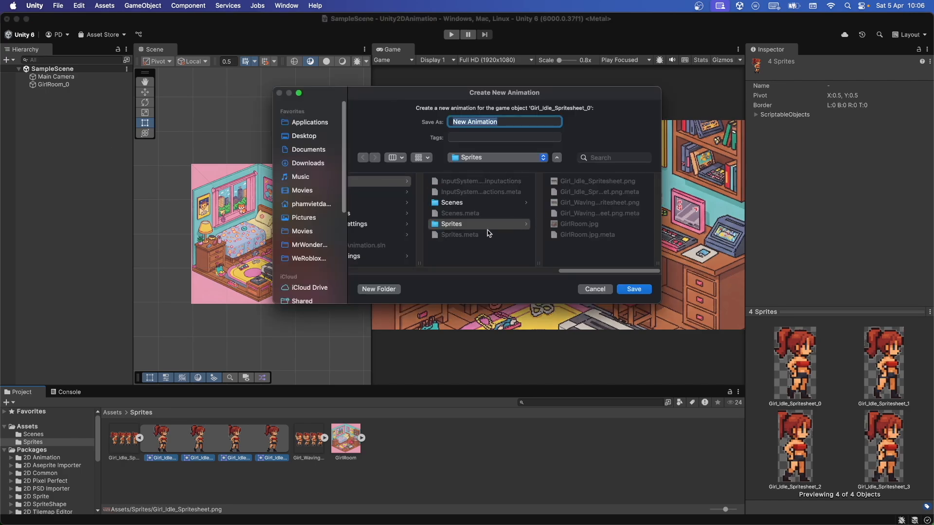
# Create a folder named Anims inside the project's Assets folder as the save location for the new animation.
pyautogui.hscroll(-2, 495, 232)
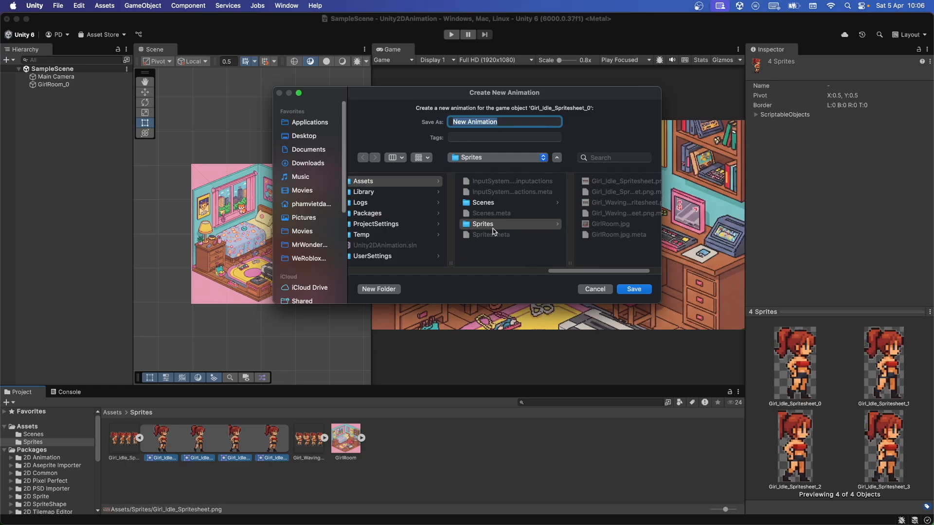
pyautogui.hscroll(2, 495, 232)
pyautogui.hscroll(-4, 495, 232)
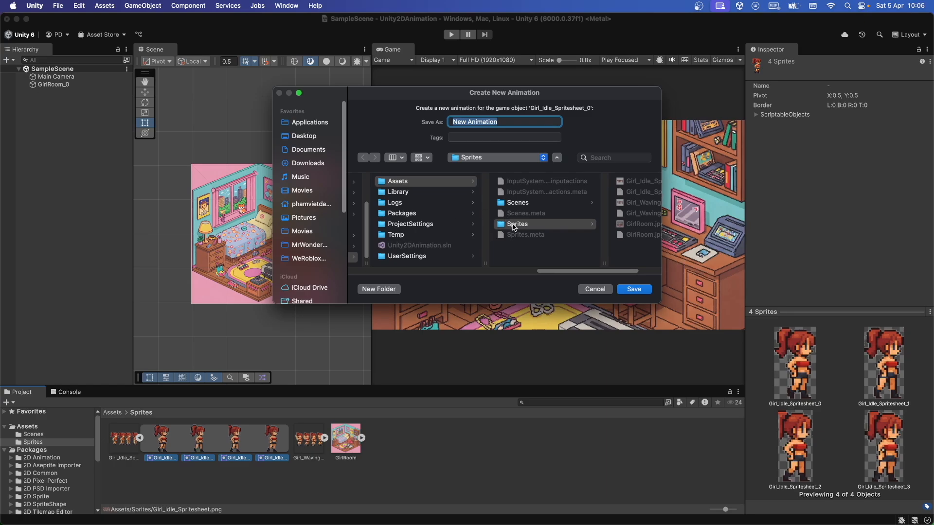
pyautogui.hscroll(3, 515, 227)
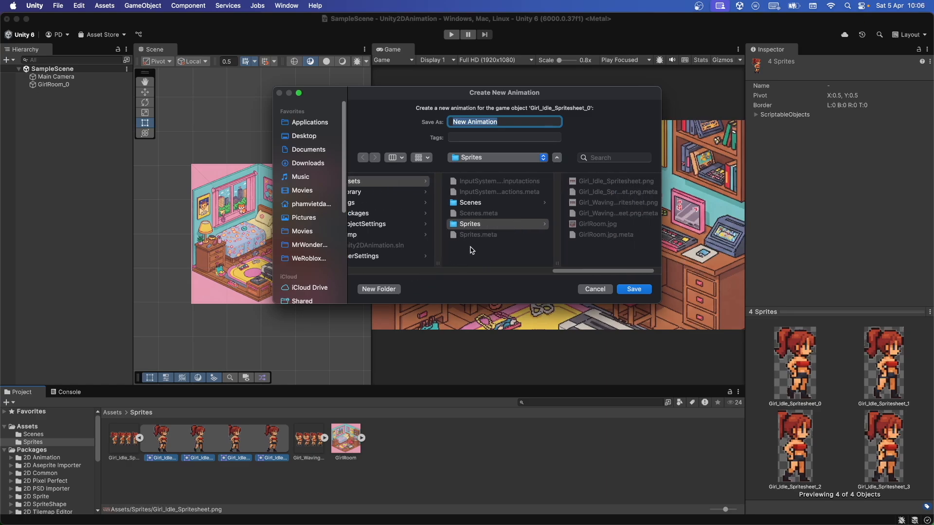
pyautogui.press('super+Up')
pyautogui.click(381, 289)
pyautogui.write('Anims')
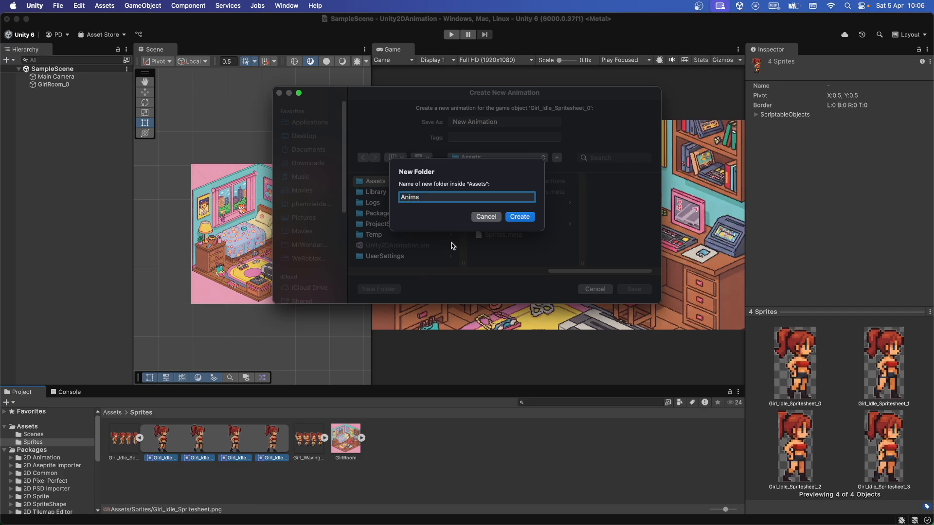
pyautogui.press('Return')
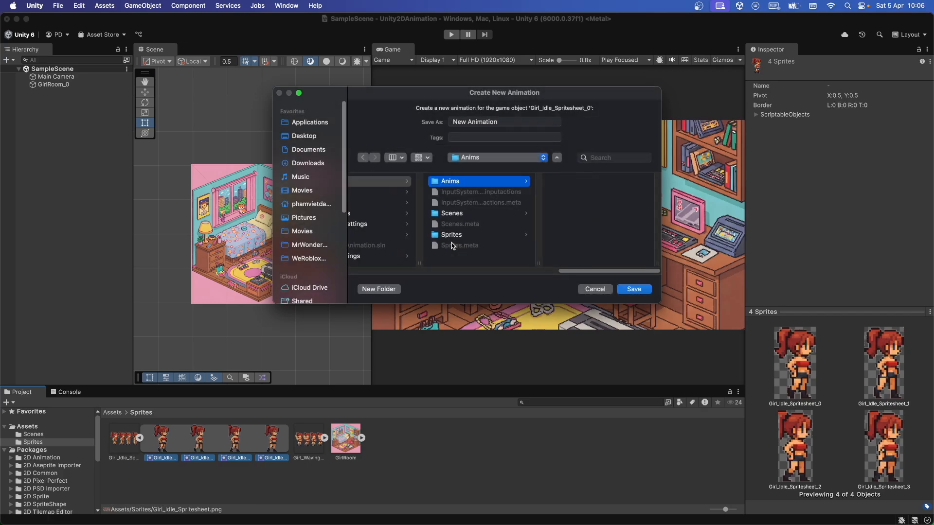
# Save the new animation as IdleAnim in the Anims folder.
pyautogui.click(508, 122)
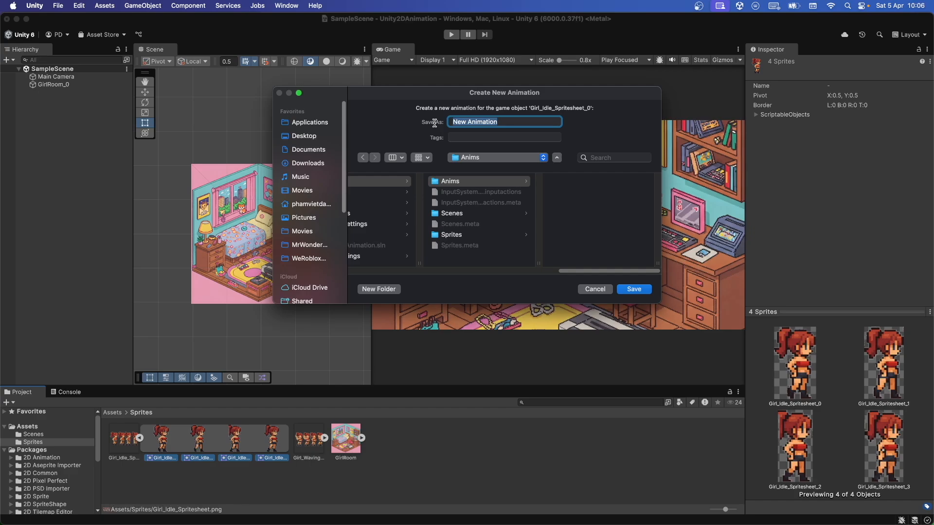
pyautogui.press('BackSpace')
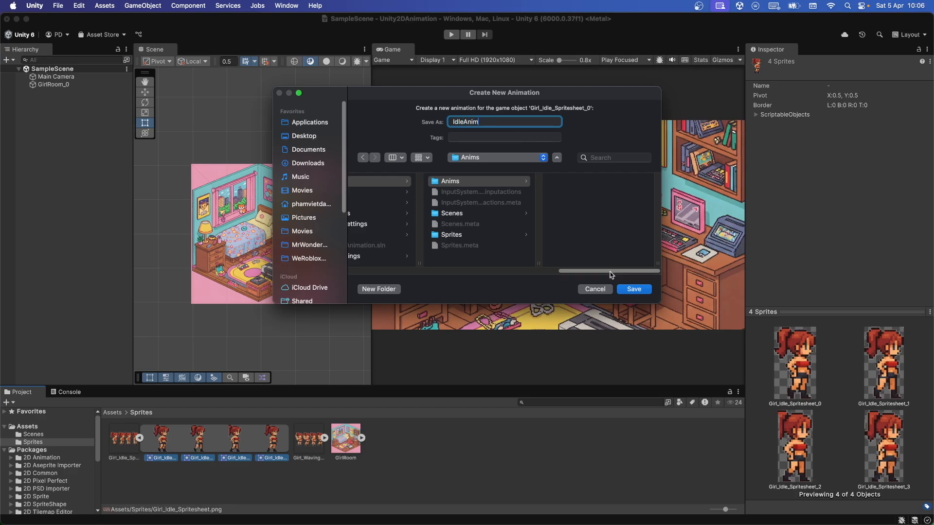
pyautogui.click(635, 289)
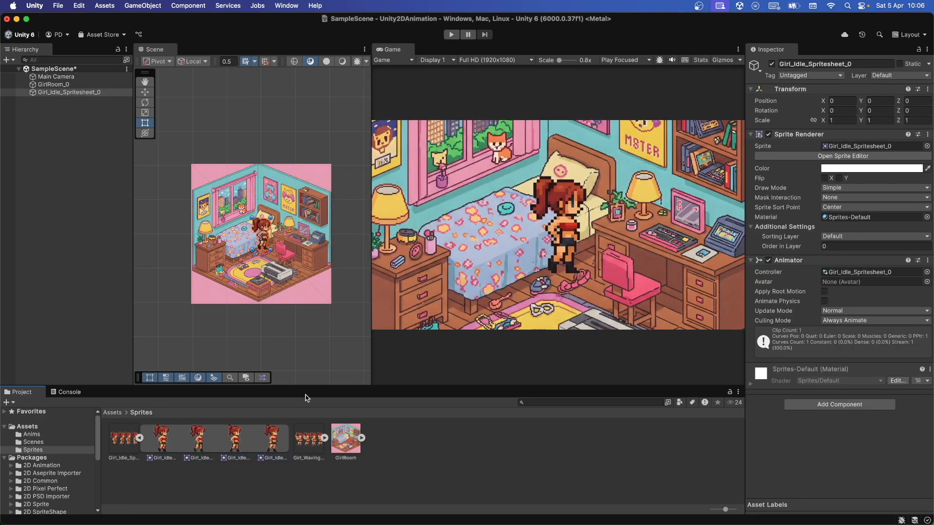
pyautogui.click(434, 446)
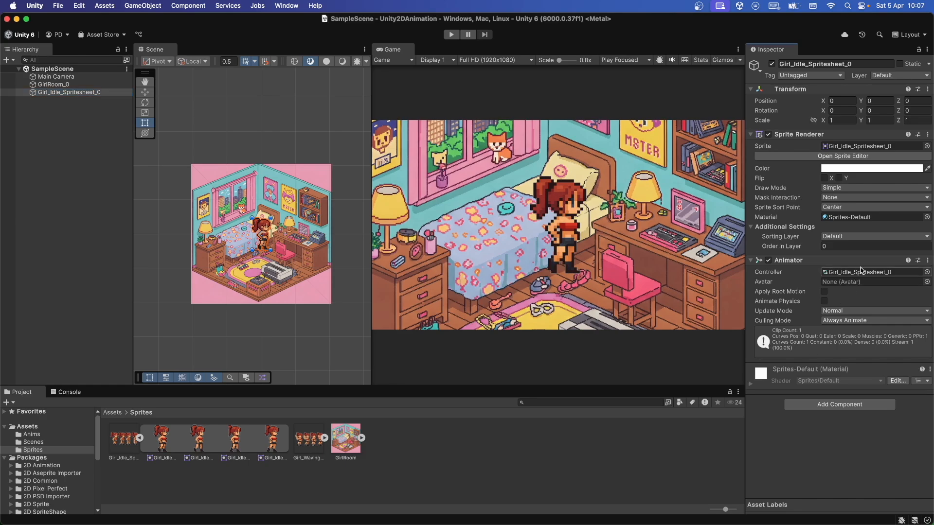
# Locate the controller asset of Girl_Idle_Spritesheet_0's Animator and play back IdleAnim in the Animation window.
pyautogui.click(861, 272)
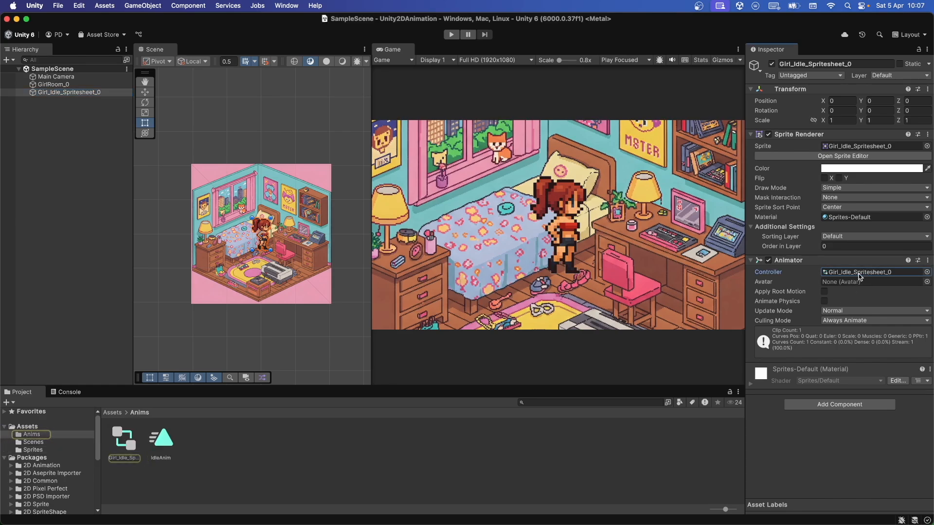
pyautogui.click(164, 441)
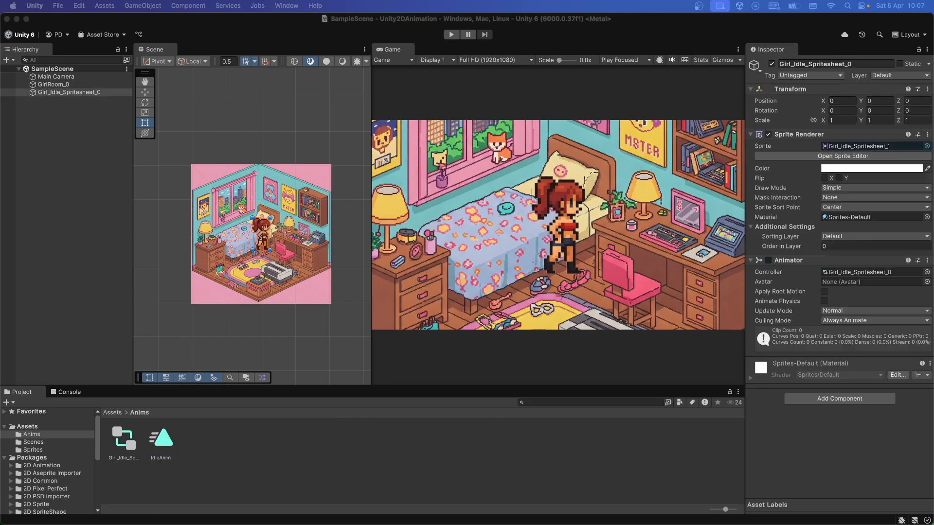
pyautogui.press('super+6')
pyautogui.moveTo(384, 316); pyautogui.dragTo(307, 269)
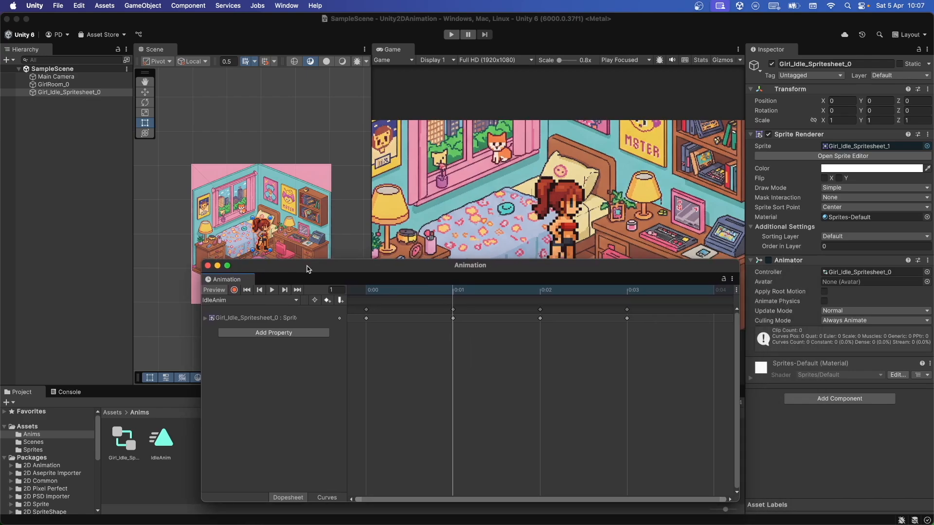
pyautogui.click(272, 290)
pyautogui.moveTo(380, 269); pyautogui.dragTo(249, 288)
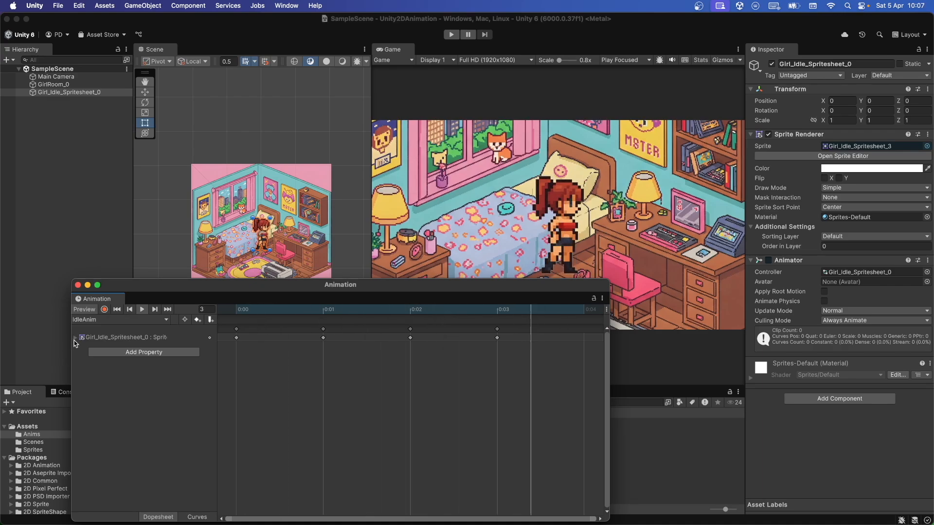
pyautogui.click(93, 341)
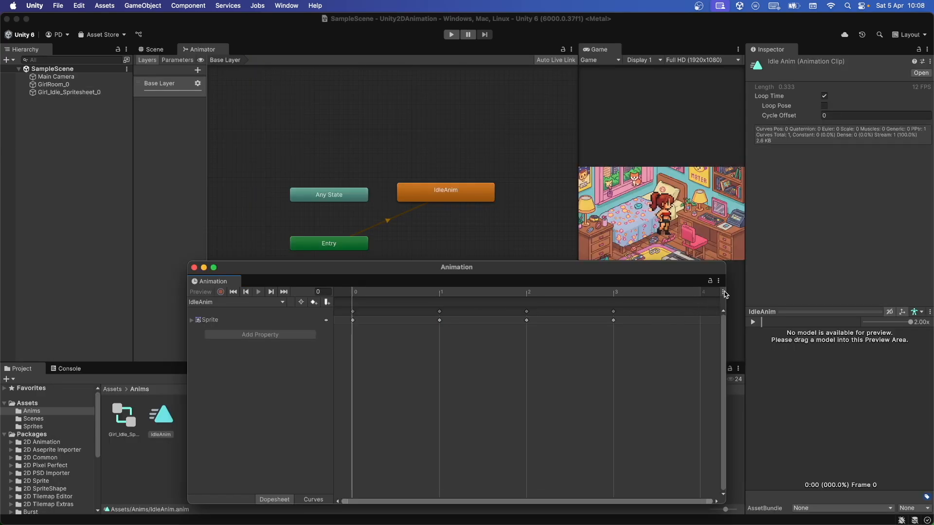
# Set IdleAnim's sample rate to 24 and turn on Show Sample Rate in the Animation window.
pyautogui.click(723, 292)
pyautogui.click(833, 358)
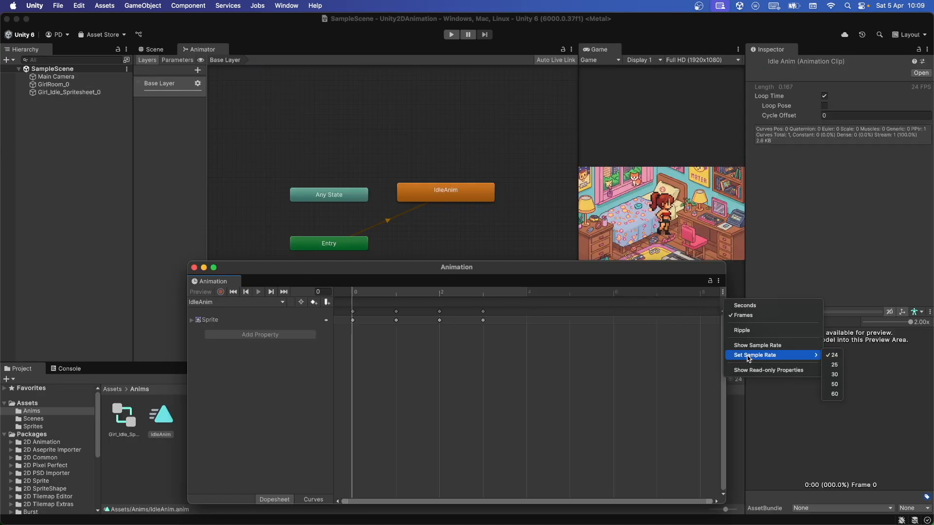
pyautogui.click(758, 347)
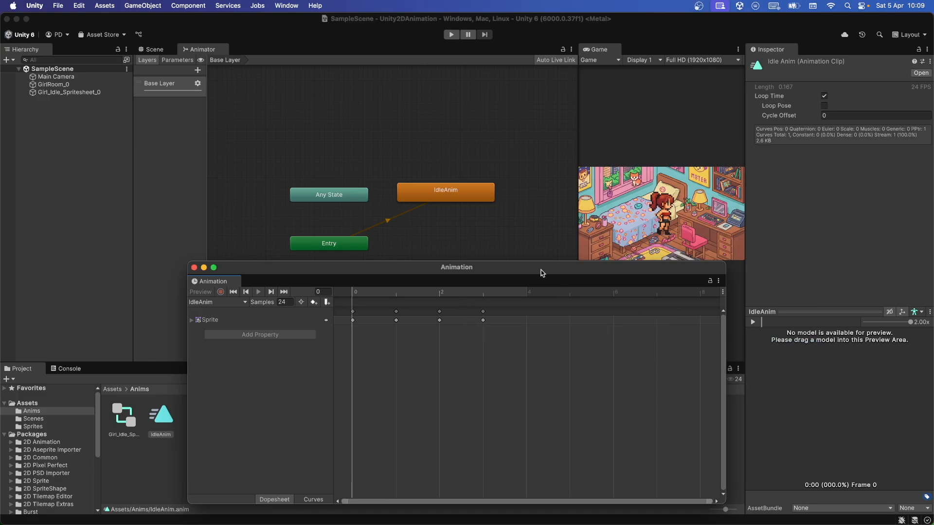
pyautogui.moveTo(541, 273); pyautogui.dragTo(533, 273)
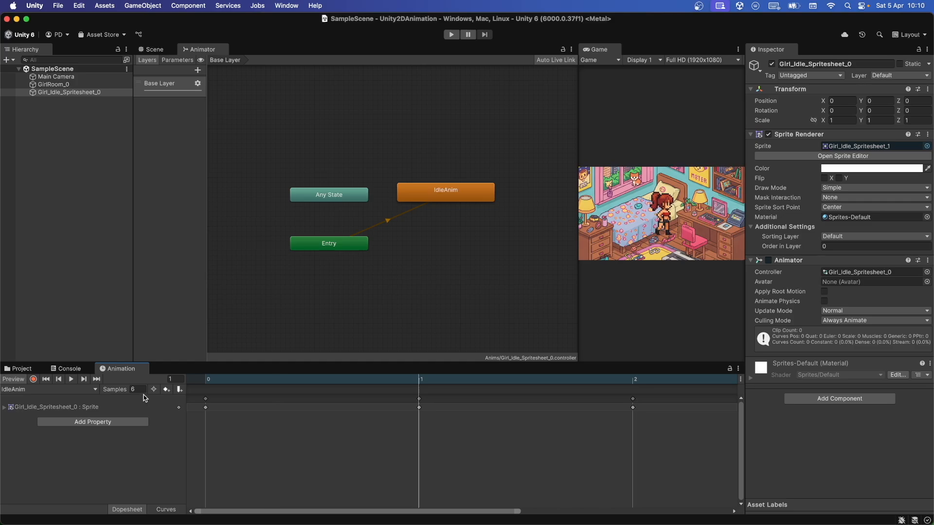
# Set IdleAnim's Samples to 4, play it back and enlarge the game preview.
pyautogui.click(138, 389)
pyautogui.press('Return')
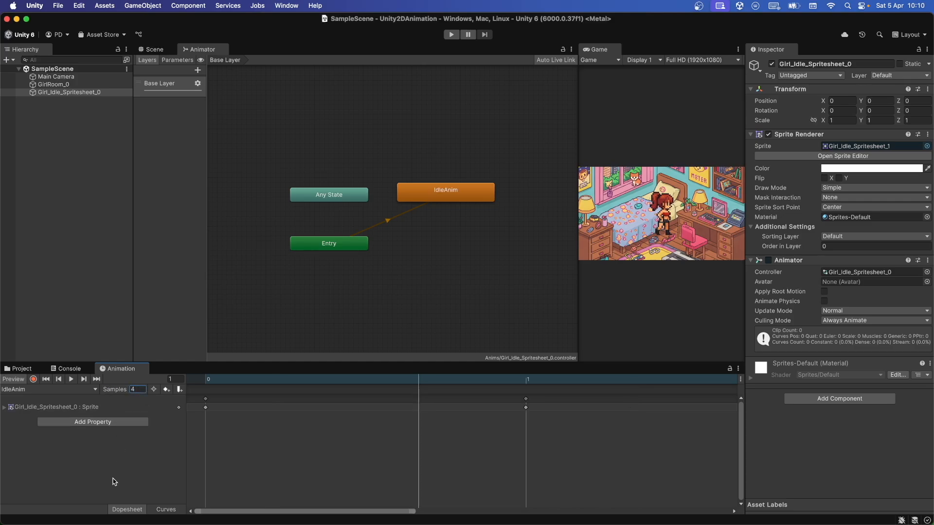
pyautogui.click(71, 381)
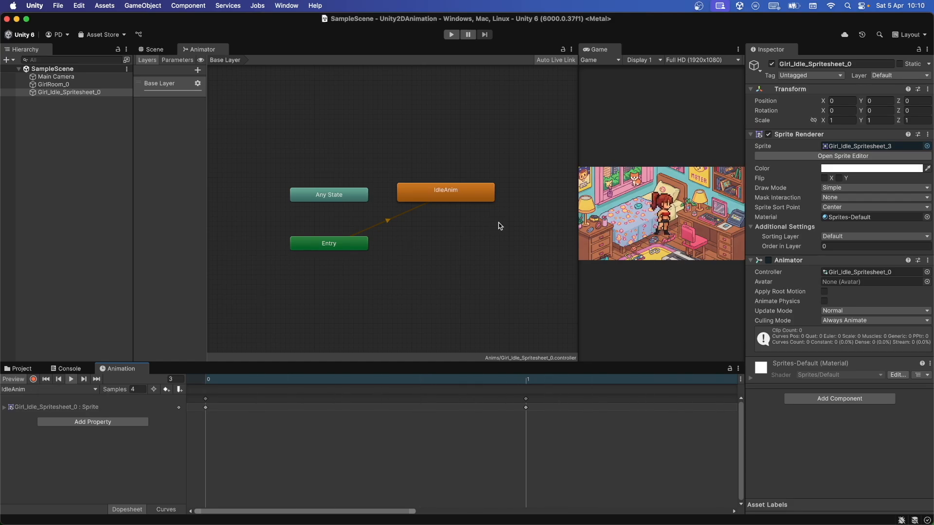
pyautogui.moveTo(578, 222); pyautogui.dragTo(403, 231)
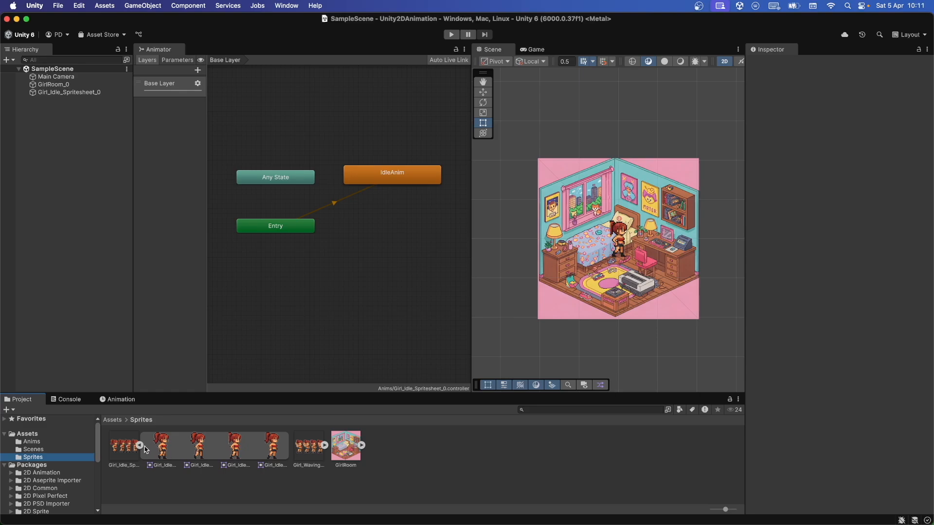
# Add the sliced Girl_Waving_Spritesheet sprites to the scene and save the resulting animation as WaveAnim.
pyautogui.click(143, 446)
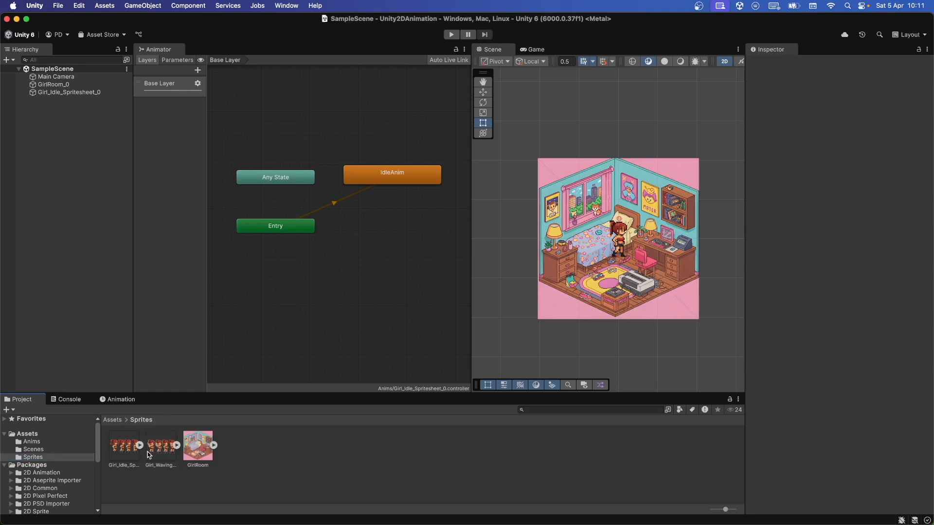
pyautogui.click(177, 445)
pyautogui.moveTo(196, 474); pyautogui.dragTo(516, 127)
pyautogui.write('WaveAnim')
pyautogui.press('Return')
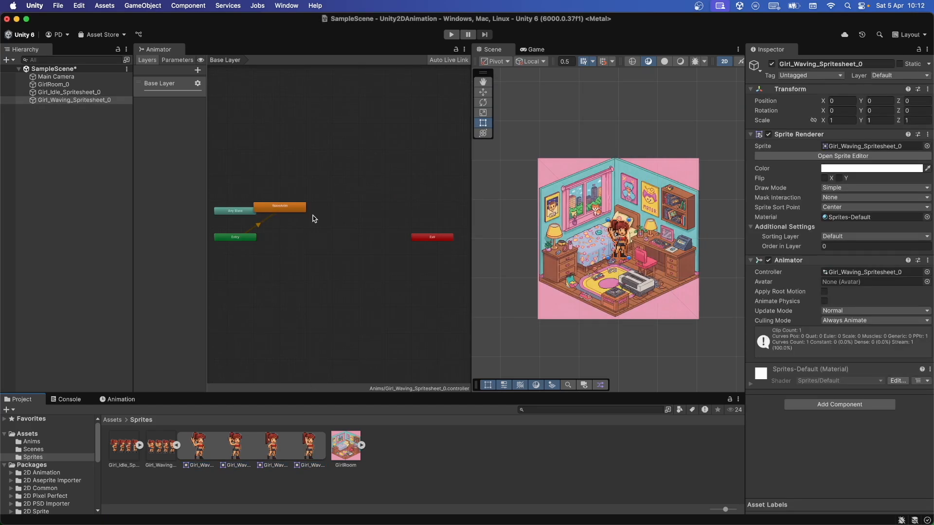
# Move the WaveAnim state clear of Any State in the Animator graph, select Girl_Waving_Spritesheet_0 and widen the Scene view.
pyautogui.moveTo(297, 208); pyautogui.dragTo(349, 207)
pyautogui.click(73, 99)
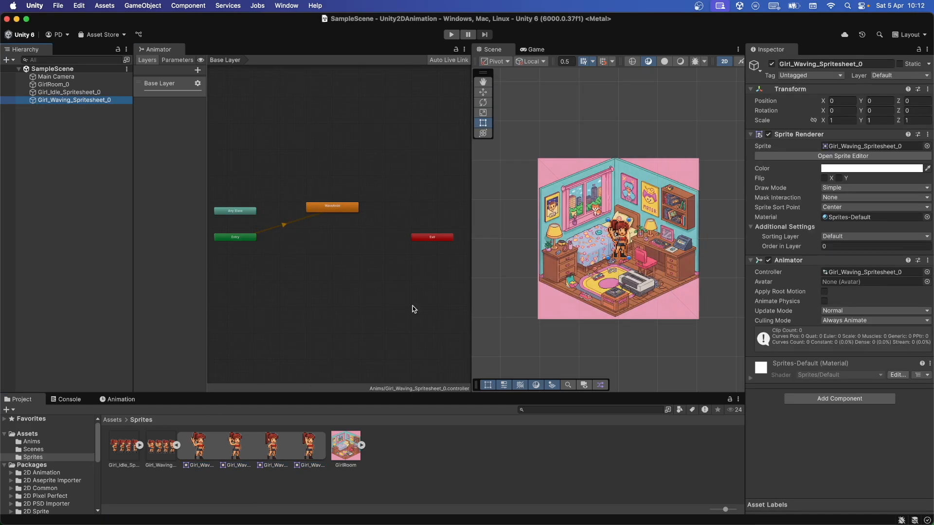
pyautogui.moveTo(471, 298); pyautogui.dragTo(404, 298)
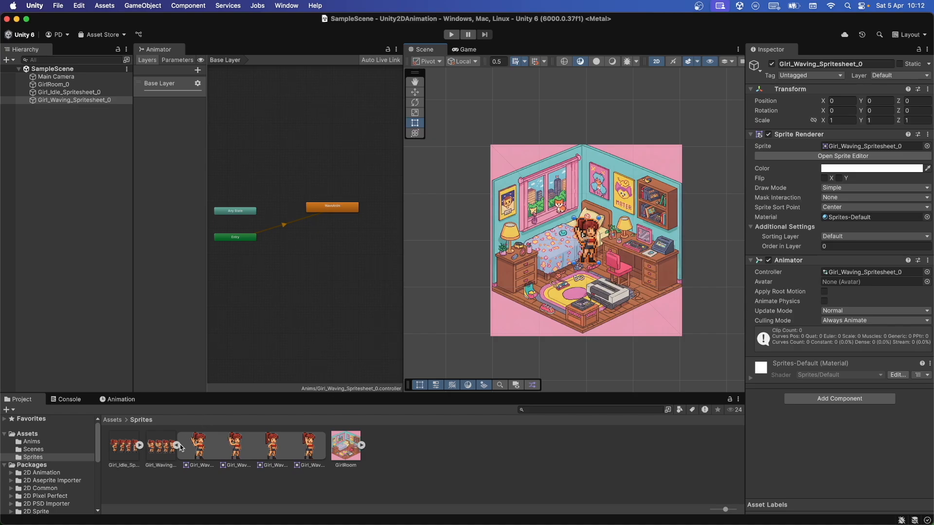
# Set Samples to 4 for the WaveAnim clip on Girl_Waving_Spritesheet_0 and play it back.
pyautogui.click(32, 441)
pyautogui.moveTo(235, 445); pyautogui.dragTo(73, 100)
pyautogui.click(234, 445)
pyautogui.click(72, 100)
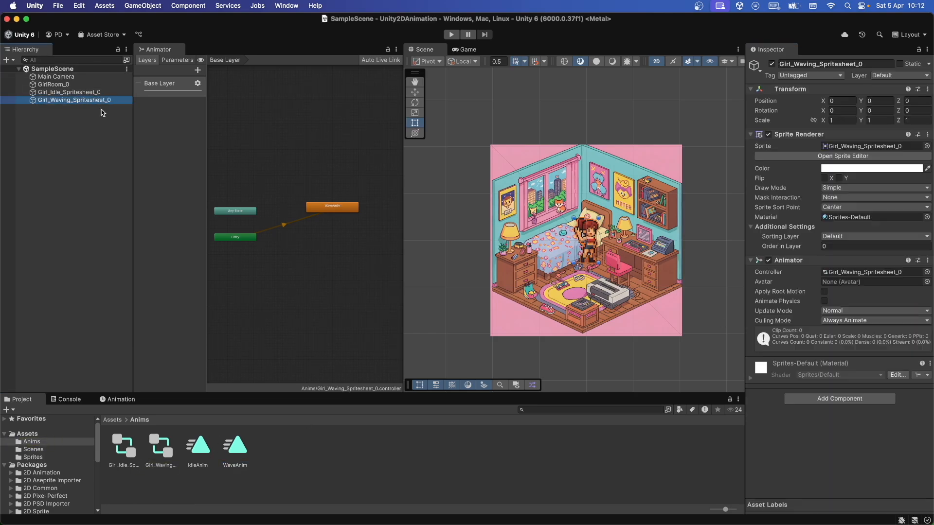
pyautogui.click(118, 400)
pyautogui.moveTo(119, 420); pyautogui.dragTo(112, 421)
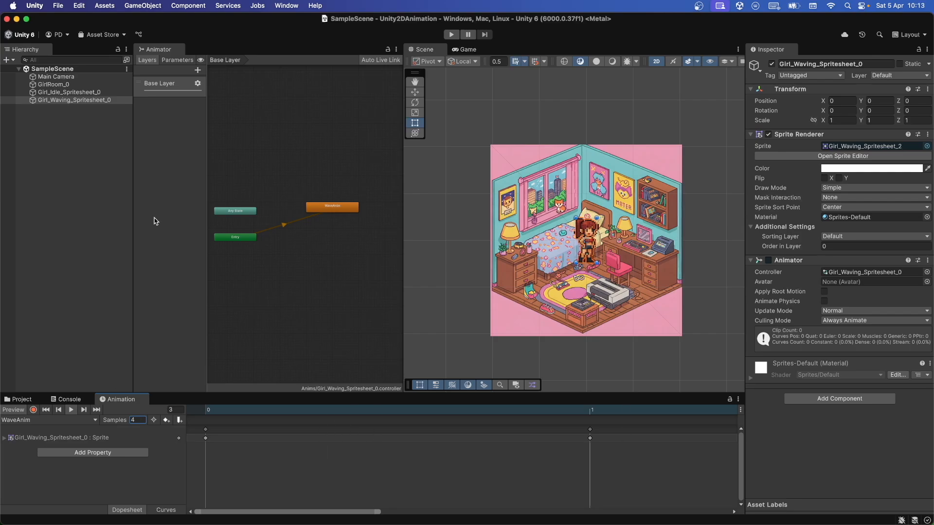
pyautogui.click(89, 277)
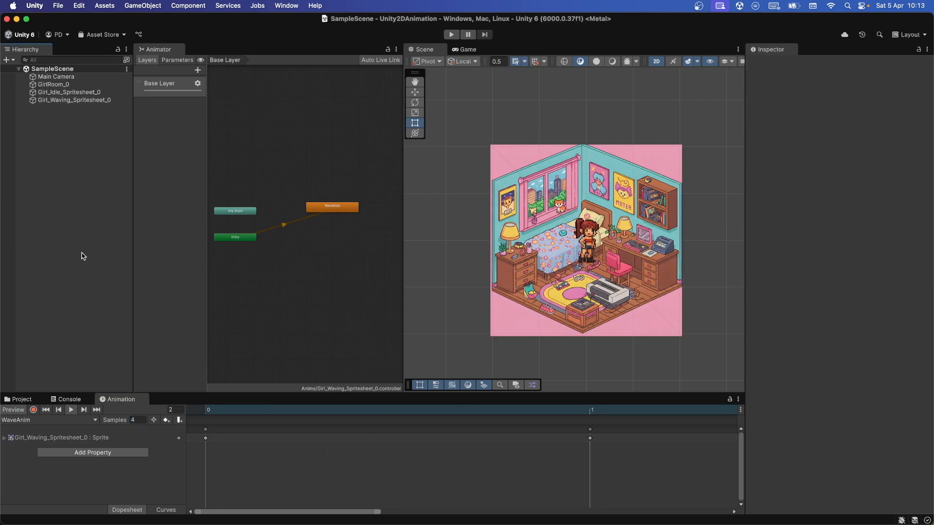
# Delete the Girl_Waving_Spritesheet_0 animator controller from the Anims folder.
pyautogui.click(20, 399)
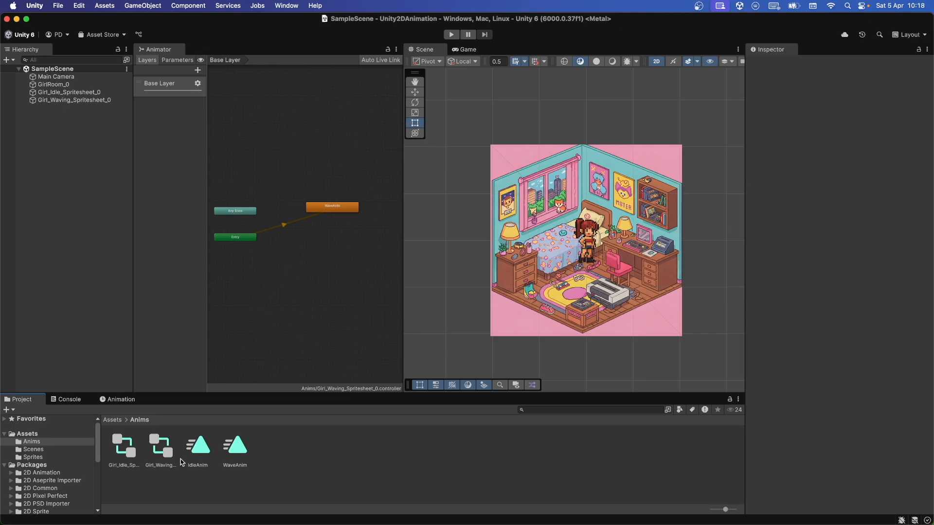
pyautogui.click(160, 446)
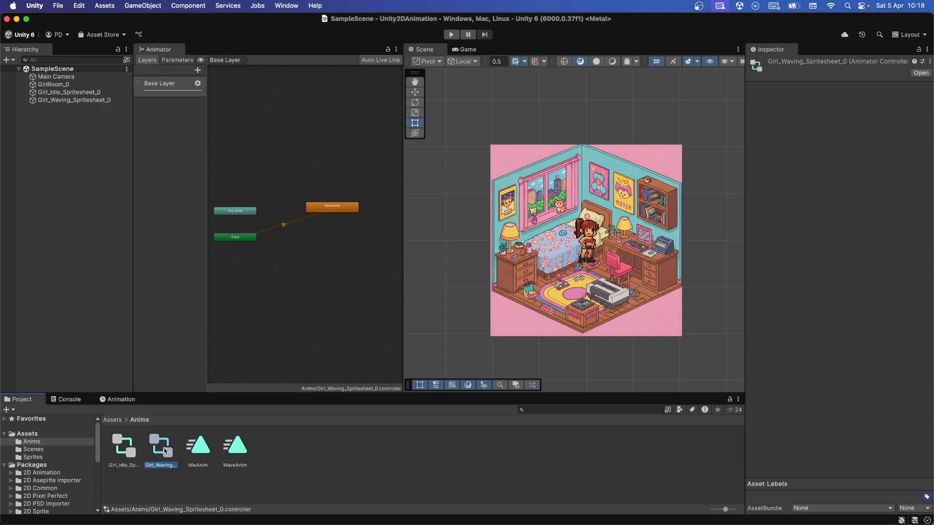
pyautogui.rightClick(166, 451)
pyautogui.click(226, 268)
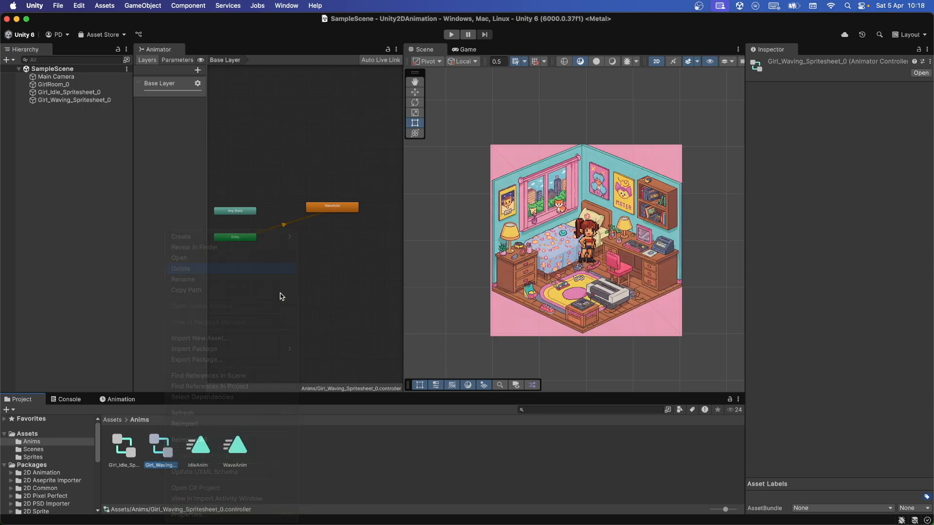
pyautogui.press('Return')
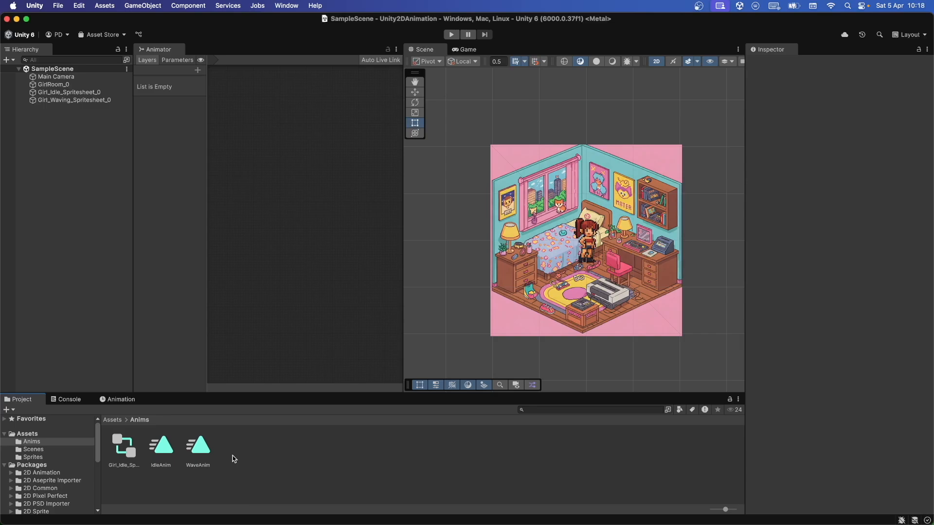
# Rename the Girl_Idle_Spritesheet_0 animator controller in the Anims folder to Girl_Animator.
pyautogui.click(125, 445)
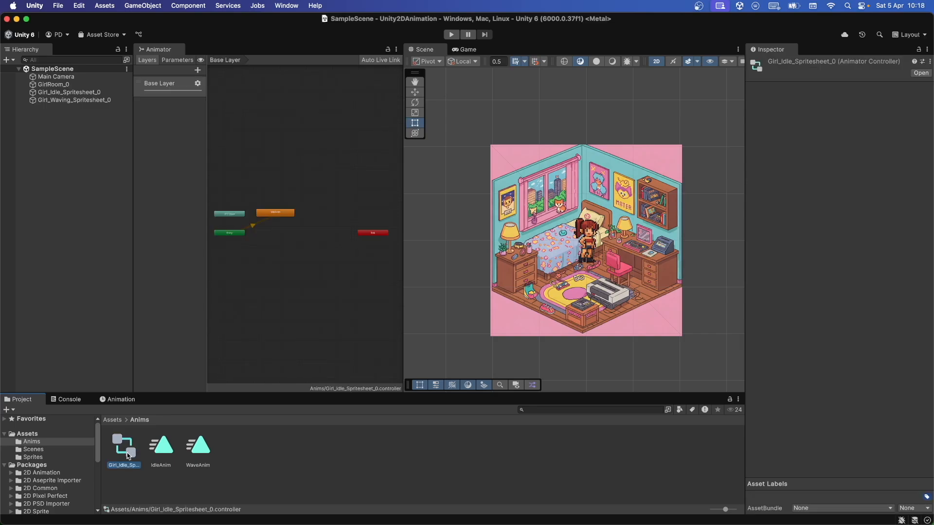
pyautogui.press('Return')
pyautogui.press('Right')
pyautogui.write('Girl_Animator')
pyautogui.press('Return')
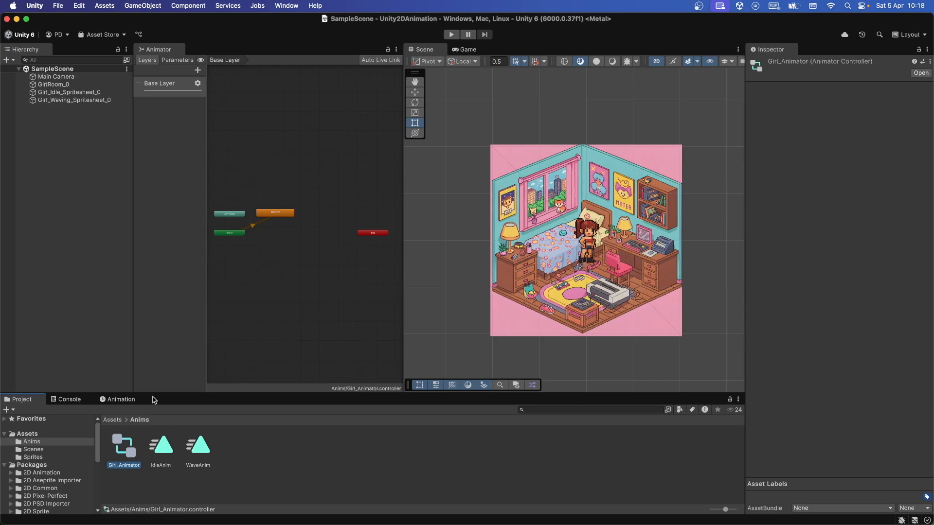
# Reposition the IdleAnim state in the Girl_Animator graph and add the WaveAnim clip below it as a state.
pyautogui.click(127, 451)
pyautogui.moveTo(286, 214); pyautogui.dragTo(313, 208)
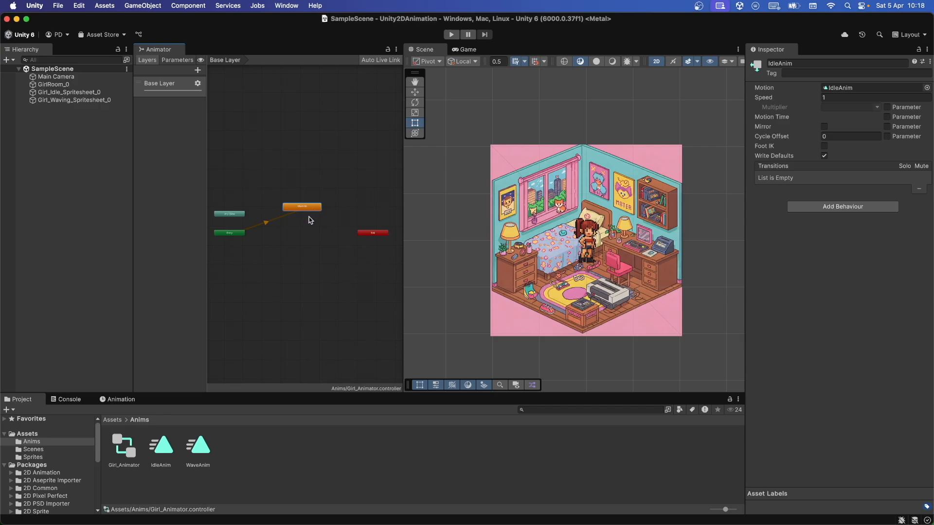
pyautogui.moveTo(199, 447); pyautogui.dragTo(296, 254)
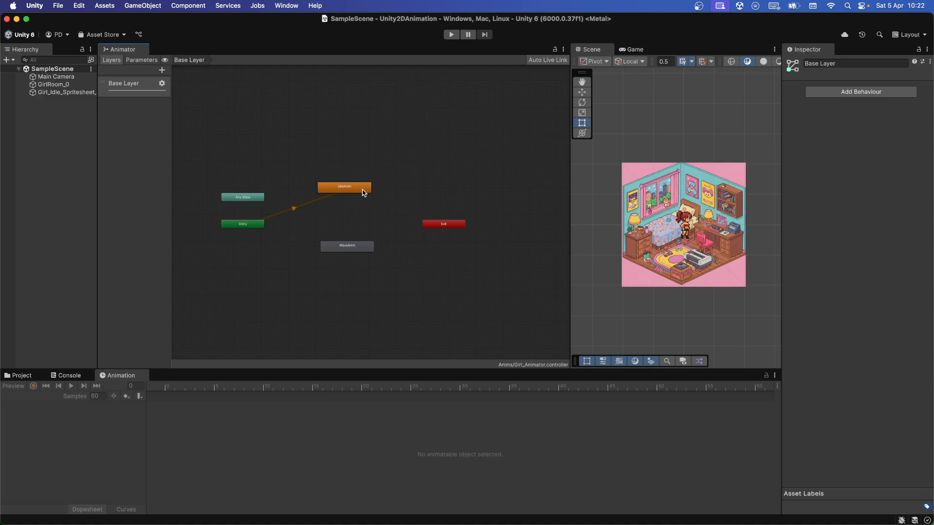
# Make a transition from IdleAnim to WaveAnim and align the WaveAnim state directly beneath IdleAnim.
pyautogui.click(364, 193)
pyautogui.rightClick(364, 193)
pyautogui.click(393, 195)
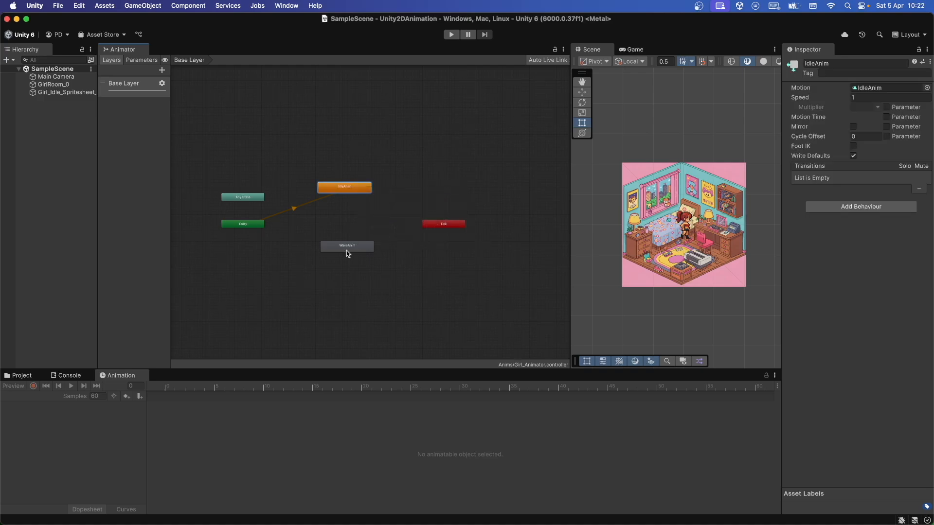
pyautogui.click(342, 251)
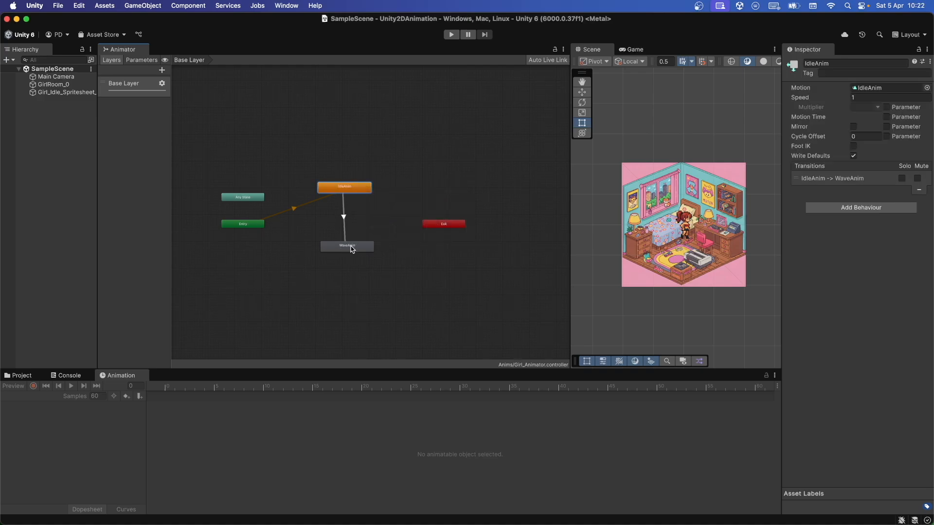
pyautogui.click(352, 249)
pyautogui.moveTo(365, 247); pyautogui.dragTo(361, 250)
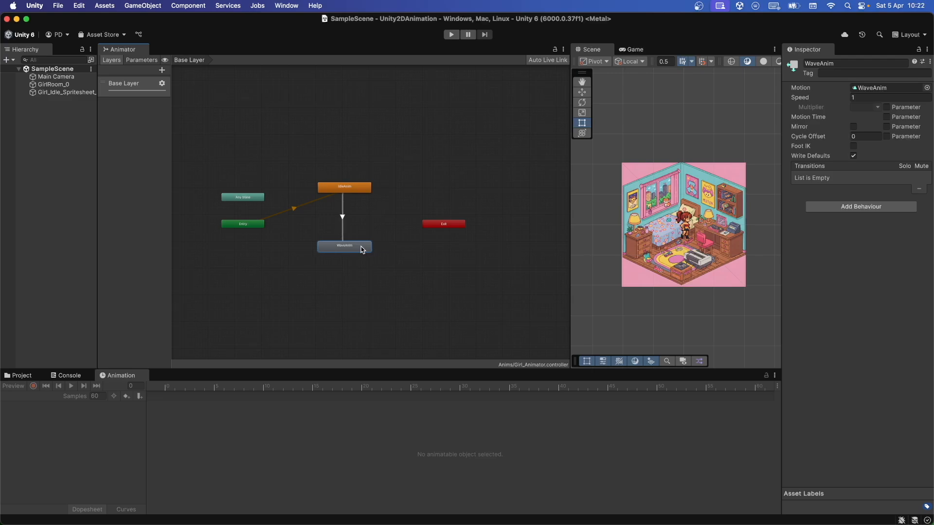
pyautogui.click(369, 219)
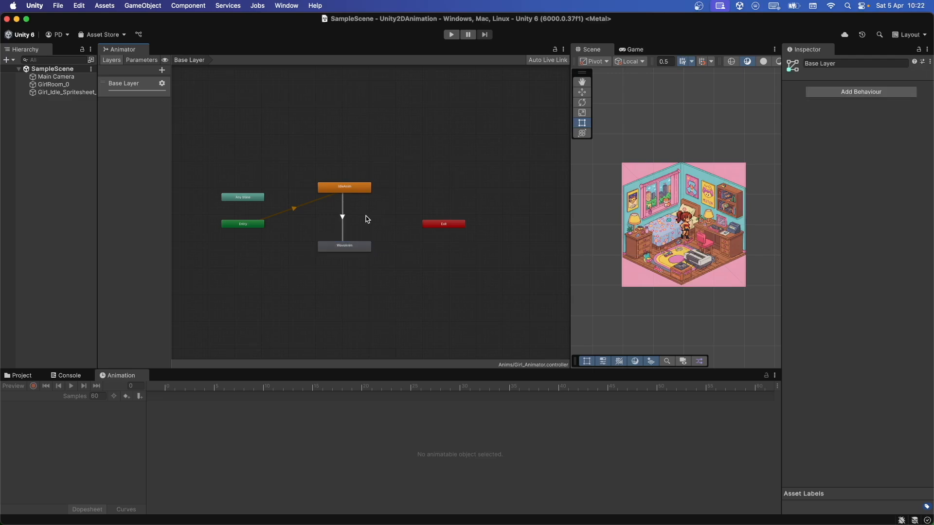
# Add a Bool parameter named waving to the Girl_Animator controller.
pyautogui.moveTo(171, 146); pyautogui.dragTo(193, 146)
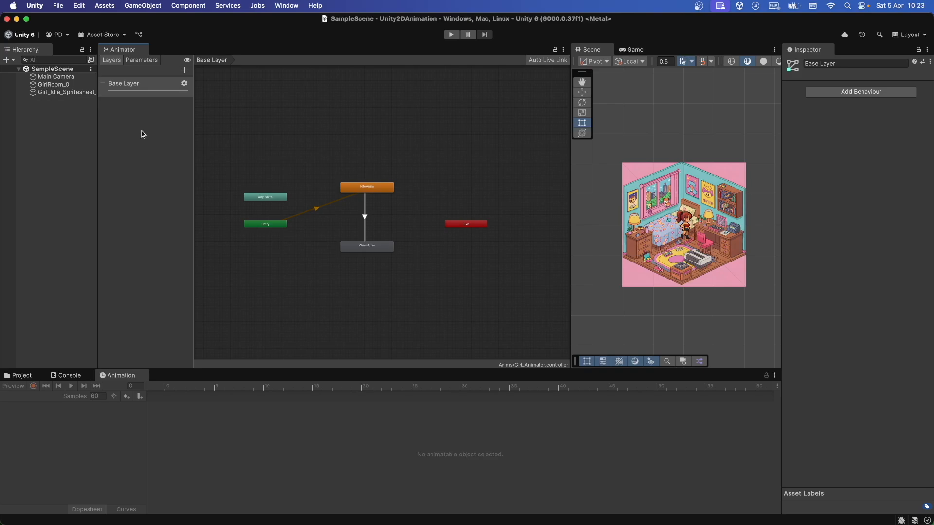
pyautogui.click(140, 62)
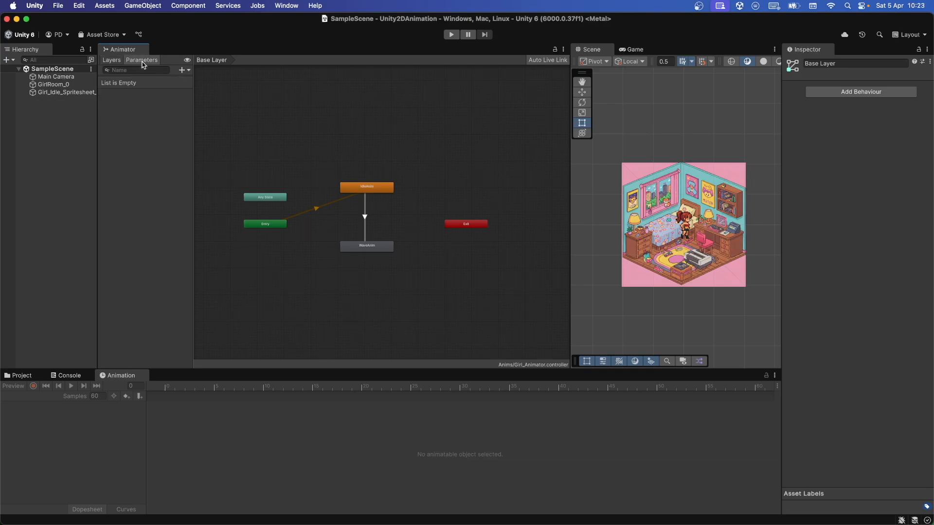
pyautogui.click(189, 73)
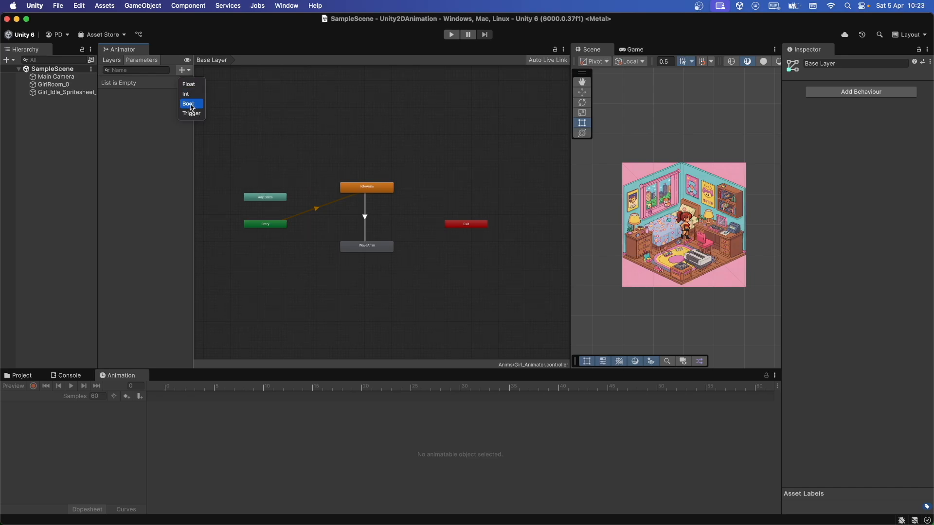
pyautogui.click(191, 105)
pyautogui.write('waving')
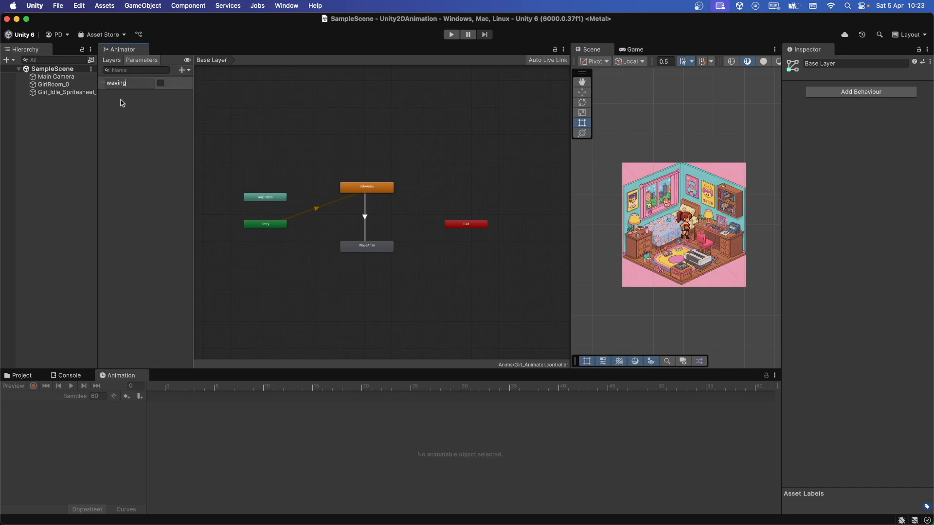
pyautogui.press('Return')
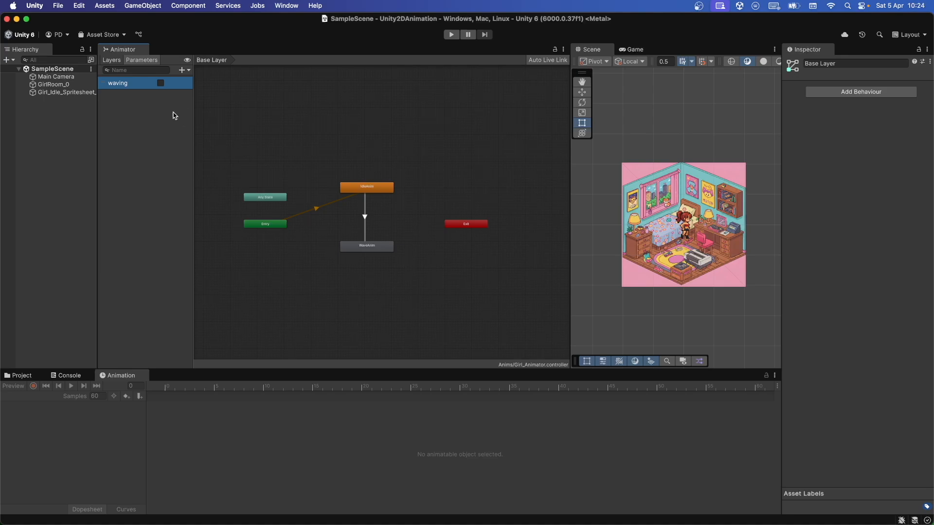
# Turn off Has Exit Time and set Transition Duration to 0 on the IdleAnim -> WaveAnim transition.
pyautogui.click(365, 218)
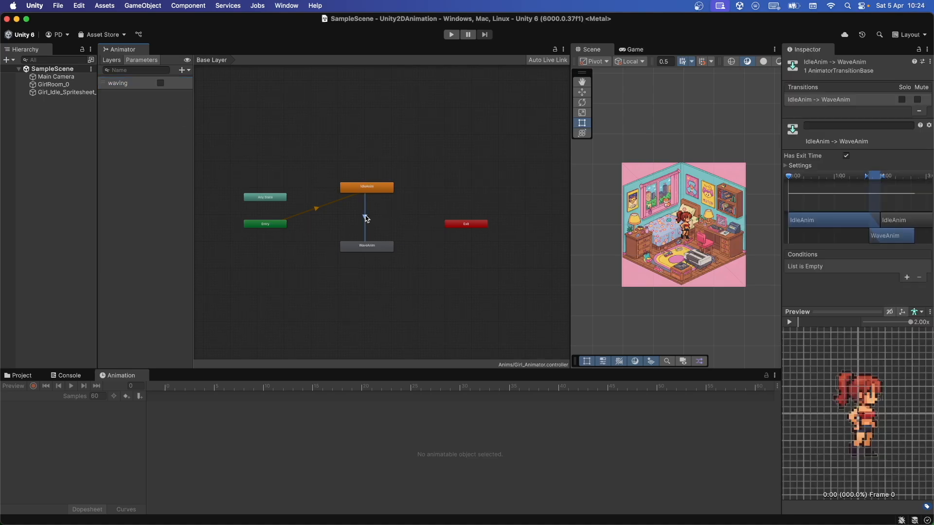
pyautogui.moveTo(782, 293); pyautogui.dragTo(723, 317)
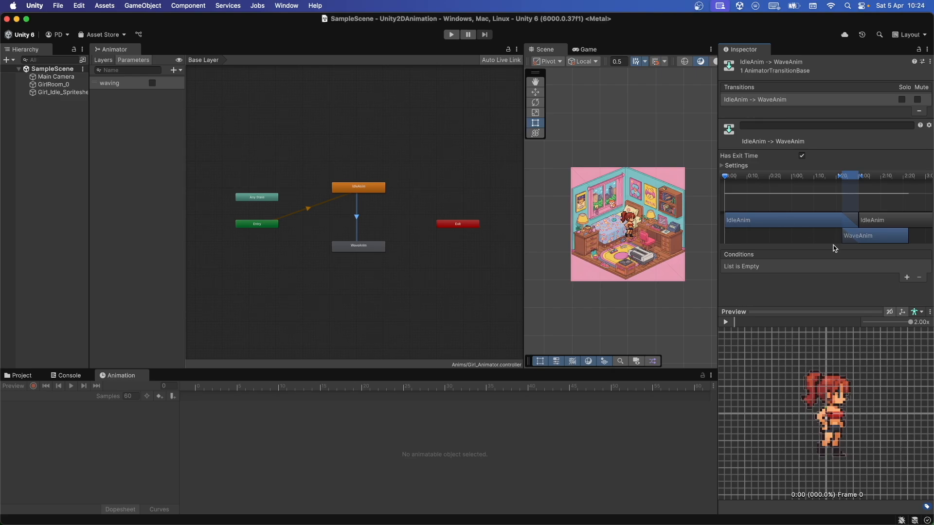
pyautogui.click(802, 156)
pyautogui.click(800, 166)
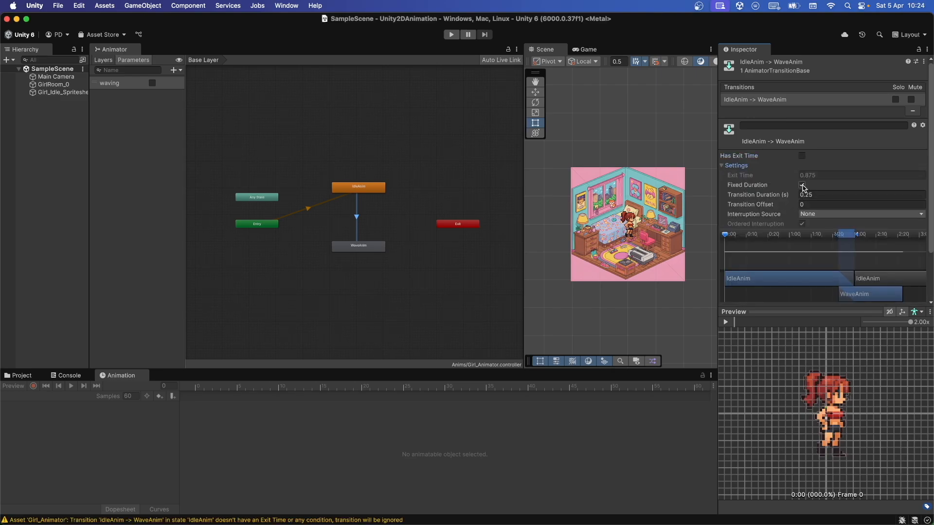
pyautogui.click(815, 195)
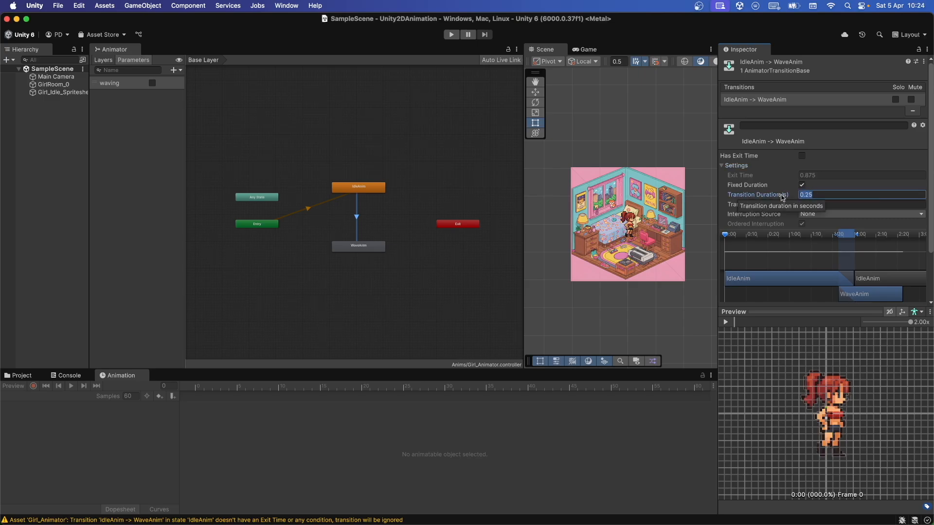
pyautogui.write('0')
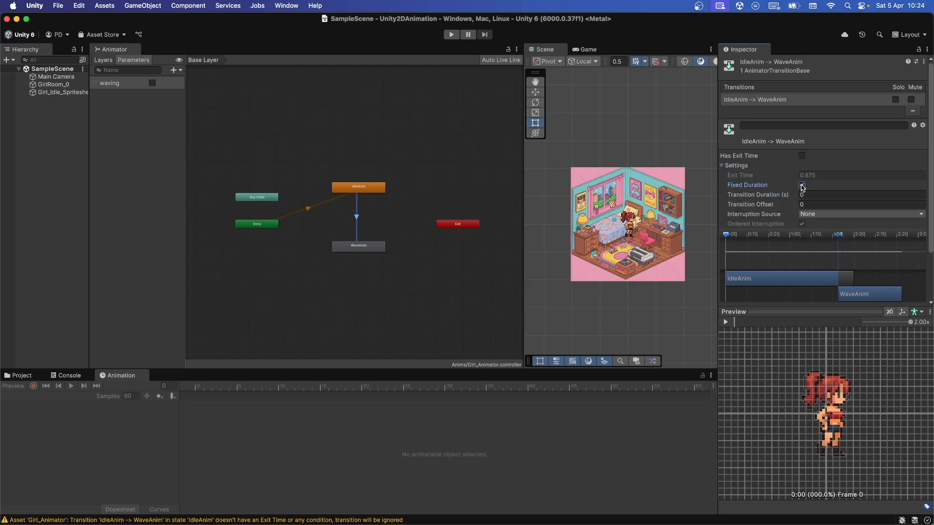
# Add a condition of waving equal to true to the IdleAnim -> WaveAnim transition.
pyautogui.scroll(-3, 801, 187)
pyautogui.scroll(-1, 795, 158)
pyautogui.click(902, 279)
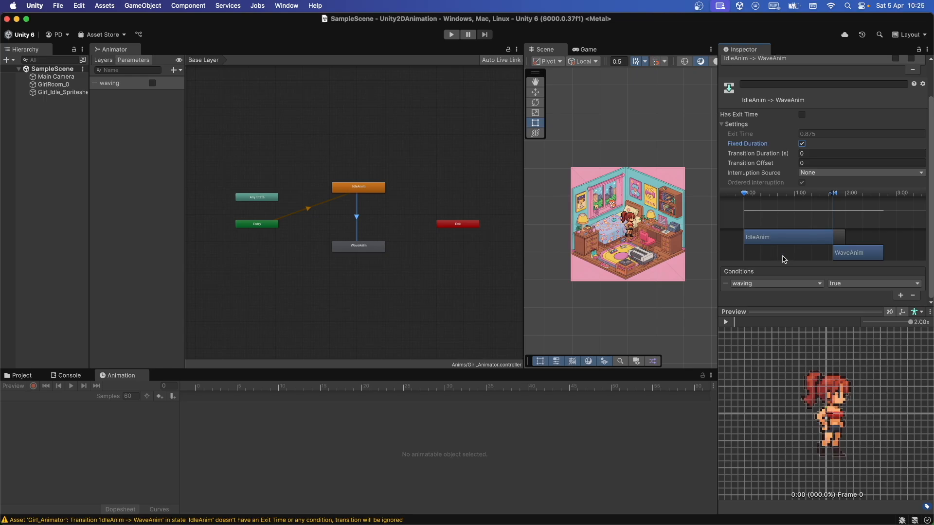
# Make a return transition from the WaveAnim state to IdleAnim.
pyautogui.rightClick(370, 245)
pyautogui.click(391, 247)
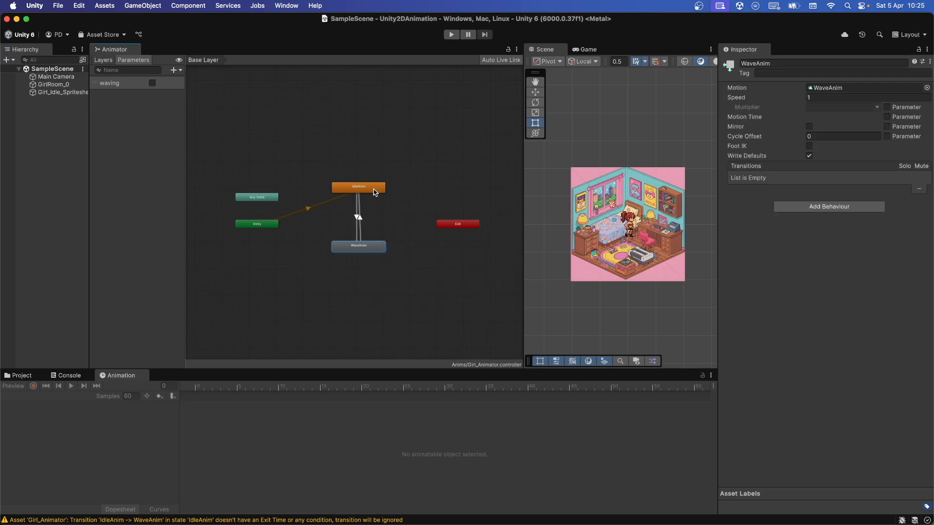
pyautogui.click(359, 188)
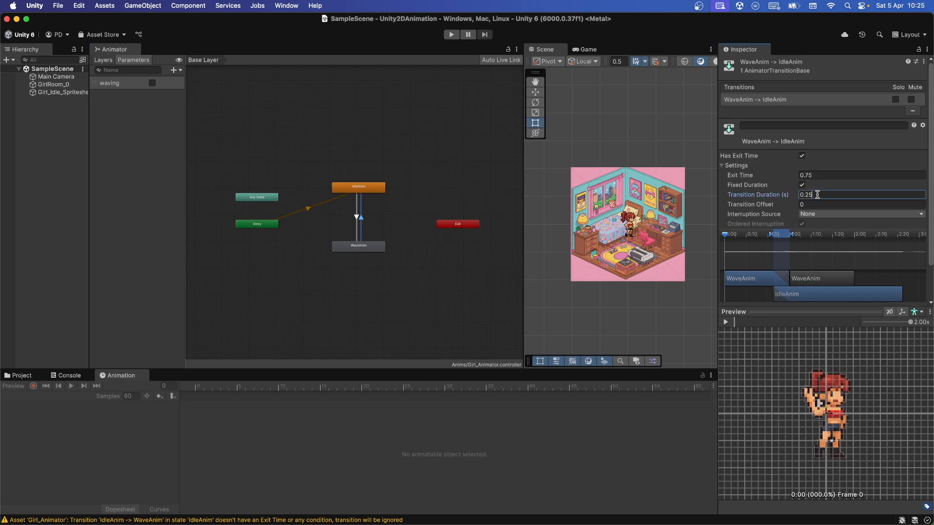
# Set Transition Duration to 0 on the WaveAnim -> IdleAnim transition and add a condition of waving equal to false.
pyautogui.moveTo(817, 195); pyautogui.dragTo(782, 197)
pyautogui.write('0')
pyautogui.scroll(-3, 871, 251)
pyautogui.scroll(-3, 900, 224)
pyautogui.click(901, 297)
pyautogui.click(852, 285)
pyautogui.click(839, 298)
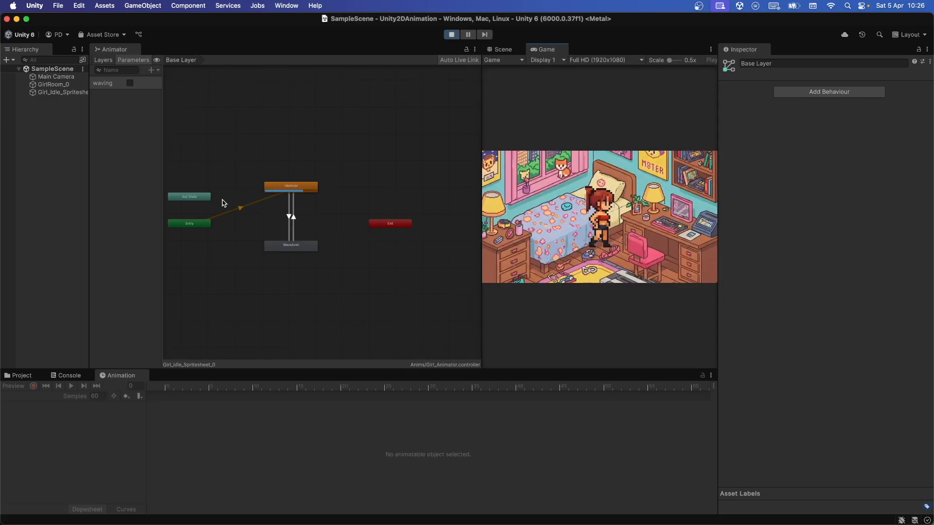
# Test both transitions in Play mode by switching the waving parameter on and off twice.
pyautogui.click(130, 83)
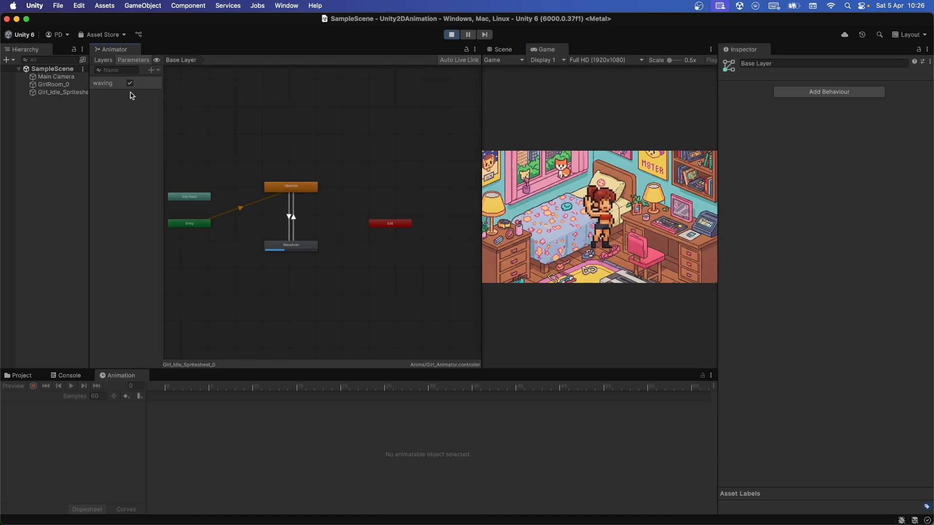
pyautogui.click(130, 83)
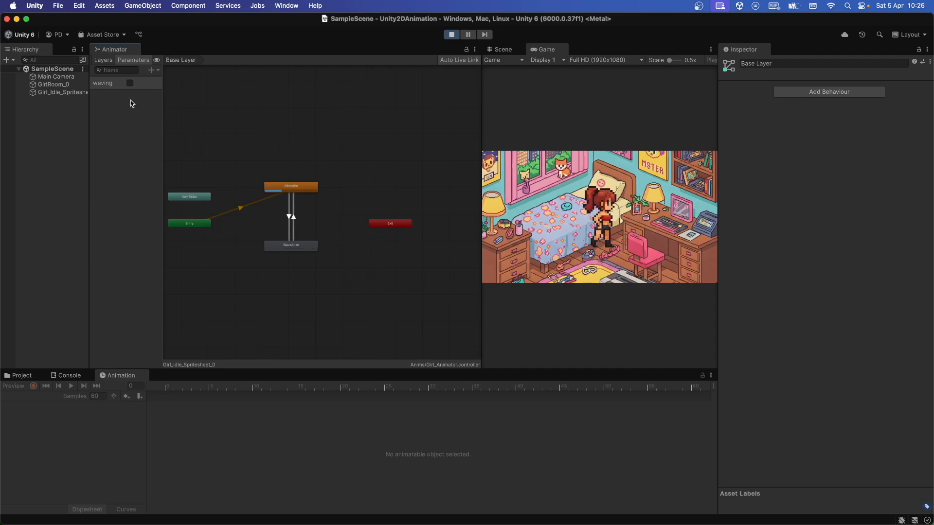
pyautogui.click(130, 83)
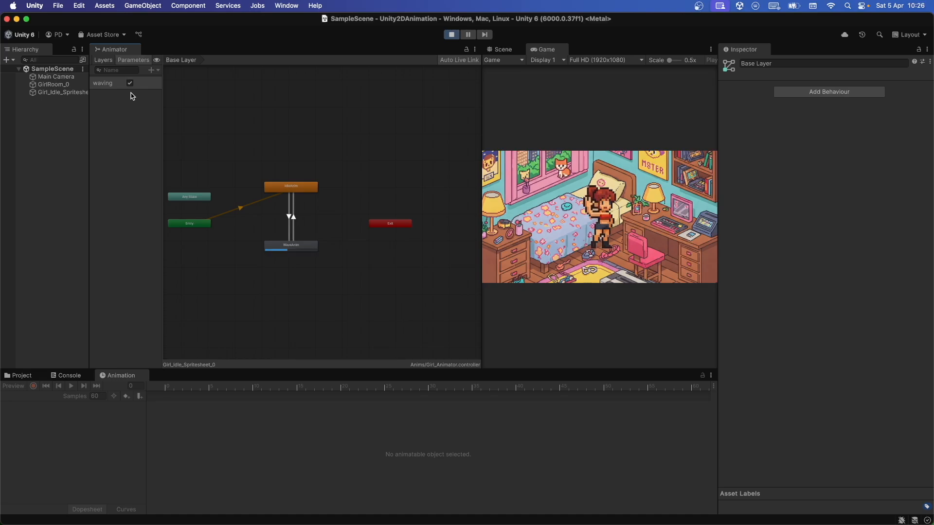
pyautogui.click(130, 84)
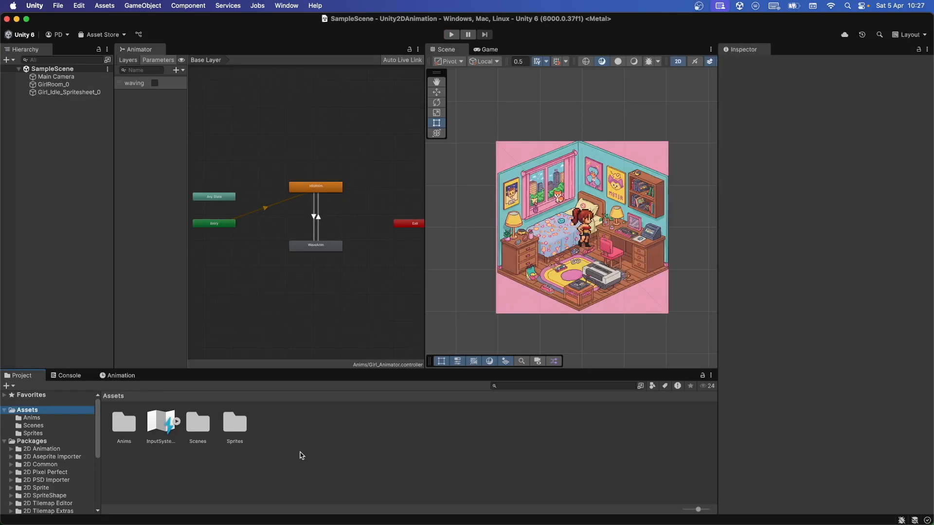
# Create a folder named Scripts in Assets.
pyautogui.rightClick(302, 456)
pyautogui.moveTo(316, 236)
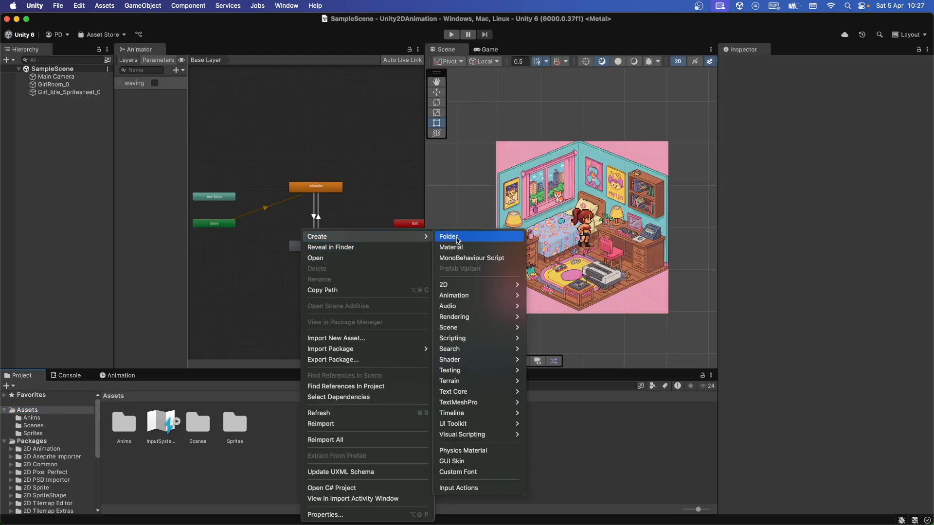
pyautogui.click(448, 235)
pyautogui.write('Scripts')
pyautogui.press('Return')
# Create a MonoBehaviour script named GirlController inside the Scripts folder.
pyautogui.doubleClick(235, 424)
pyautogui.rightClick(203, 439)
pyautogui.moveTo(217, 235)
pyautogui.click(396, 256)
pyautogui.write('GirlC')
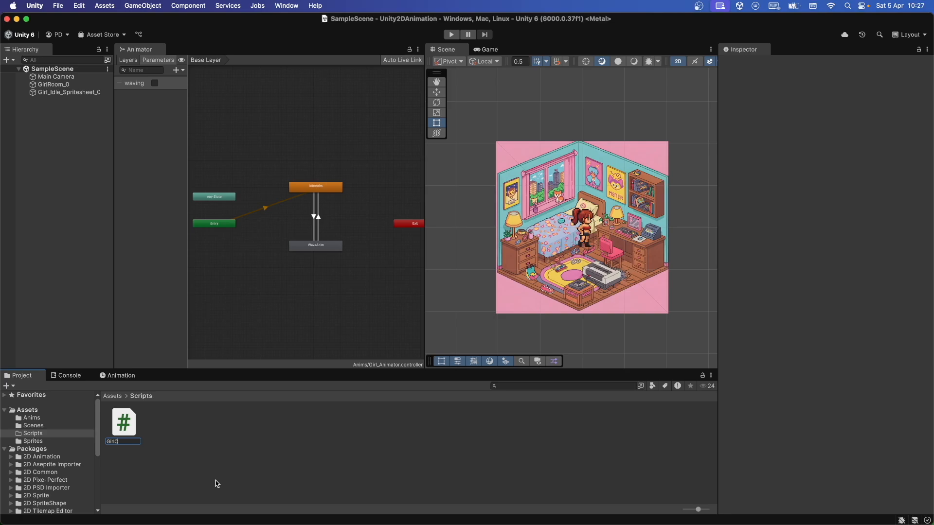
pyautogui.write('ontroller')
pyautogui.press('Return')
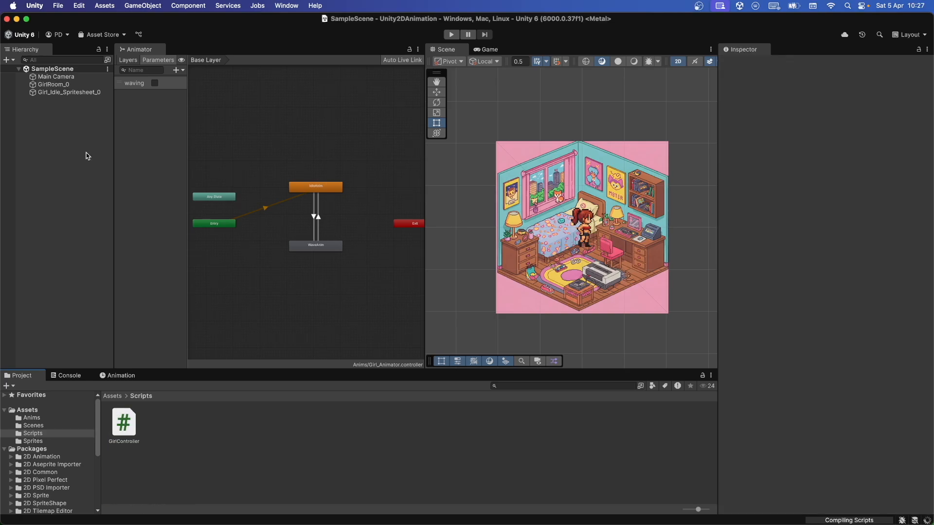
# Open GirlController in Visual Studio Code and declare the field "private Animator anim;" at the start of the class.
pyautogui.doubleClick(124, 422)
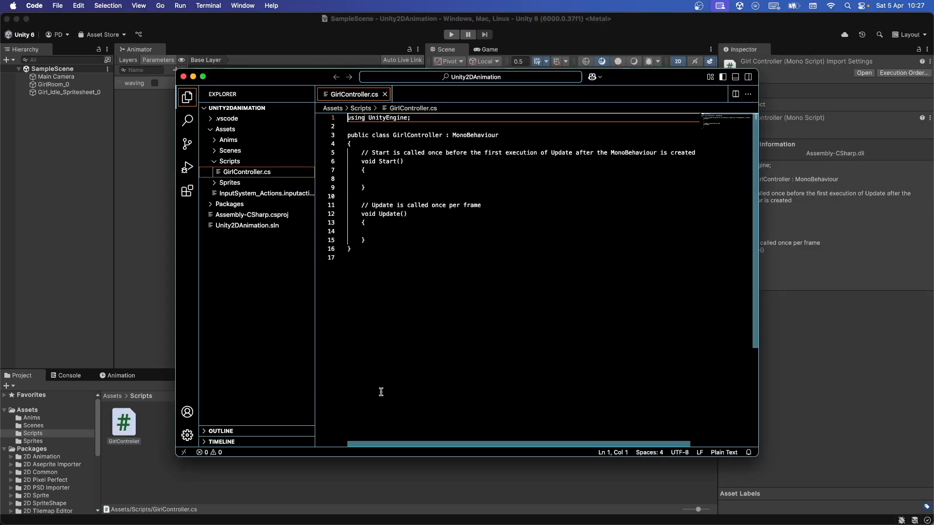
pyautogui.click(392, 144)
pyautogui.press('Return')
pyautogui.write('private Animator ')
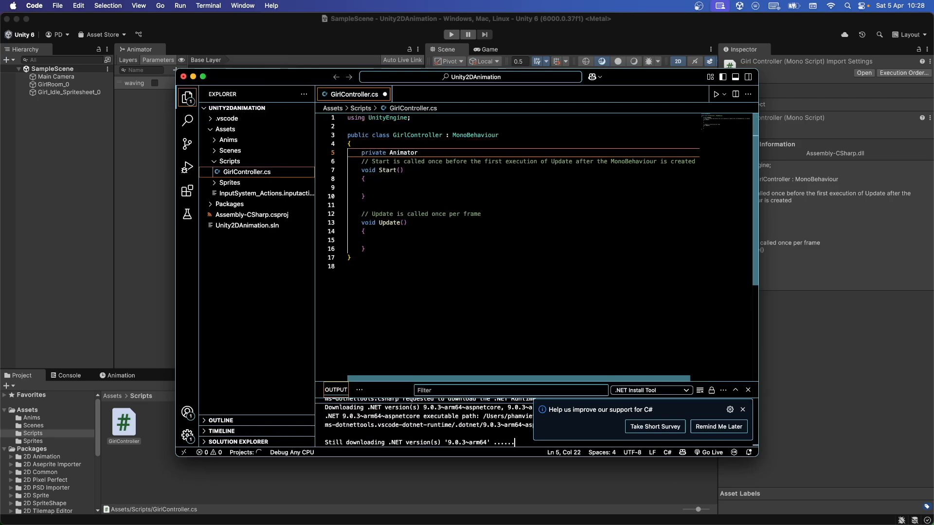
pyautogui.write('anim;')
# Assign anim = GetComponent<Animator>(); in the Start method and save the script.
pyautogui.press('Down')
pyautogui.press('Down')
pyautogui.press('Down')
pyautogui.press('Down')
pyautogui.write('anim = GetComponent')
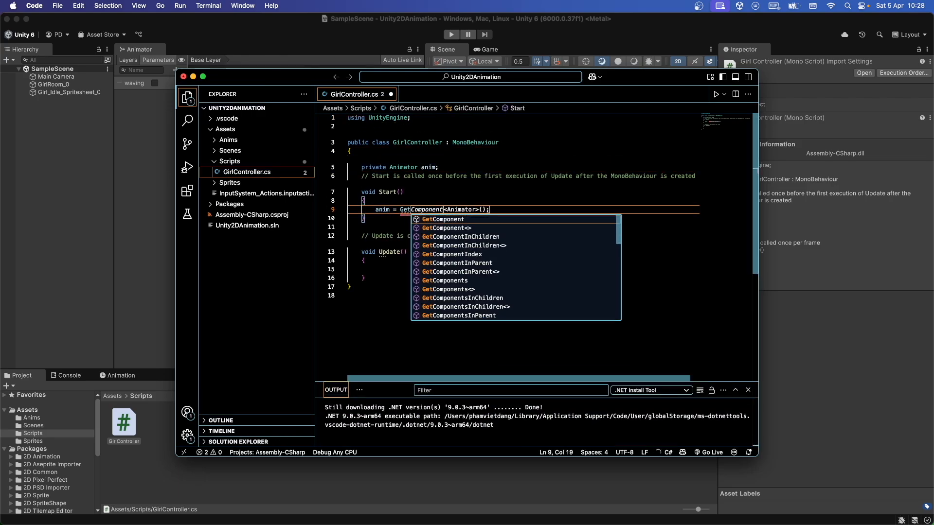
pyautogui.write('<Animator>();')
pyautogui.press('super+s')
# Add an if block to the Update method that checks Input.GetKeyDown(KeyCode.Escape).
pyautogui.click(415, 270)
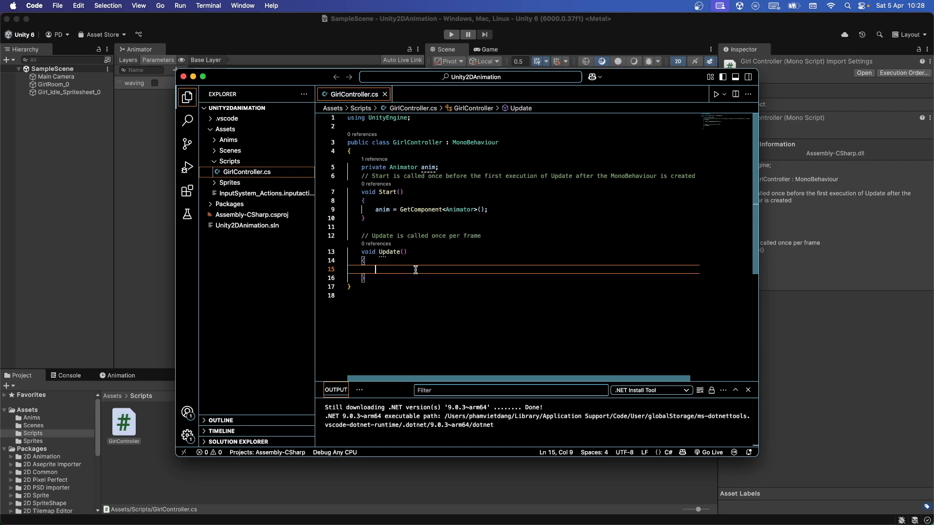
pyautogui.write('if(Input.GetKeyDown(KeyCode.Escape')
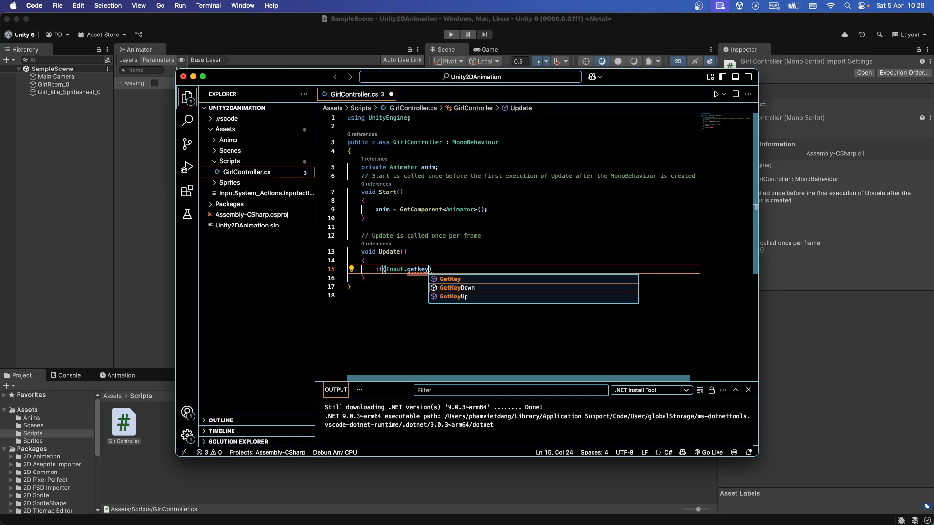
pyautogui.write('))')
pyautogui.press('Return')
pyautogui.write('{')
pyautogui.press('Return')
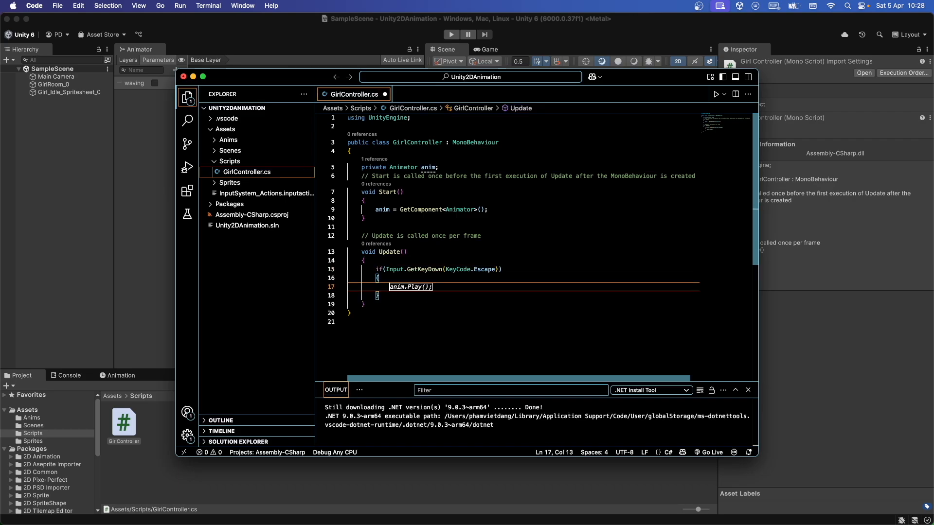
# Call anim.SetBool("waving",true); inside the GetKeyDown block of Update and save the script.
pyautogui.write('anim.SetBool(')
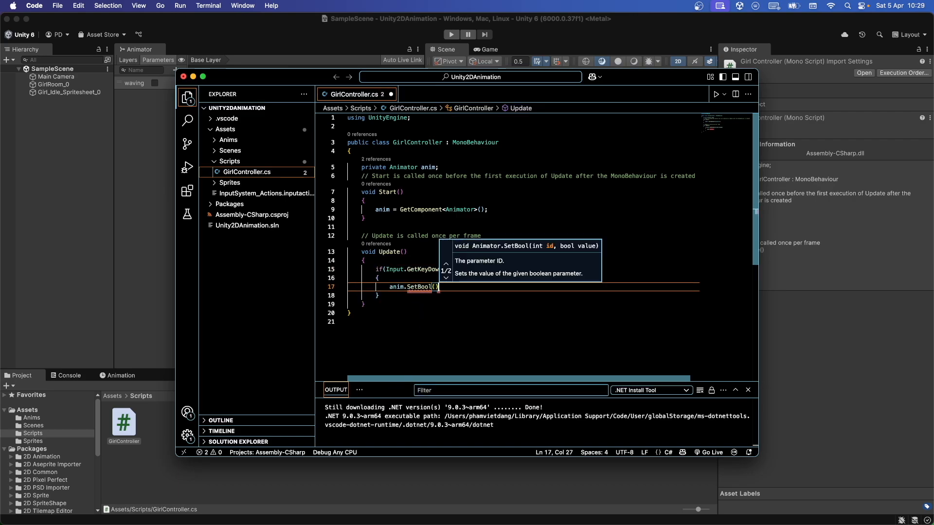
pyautogui.write('"')
pyautogui.write('waving",true')
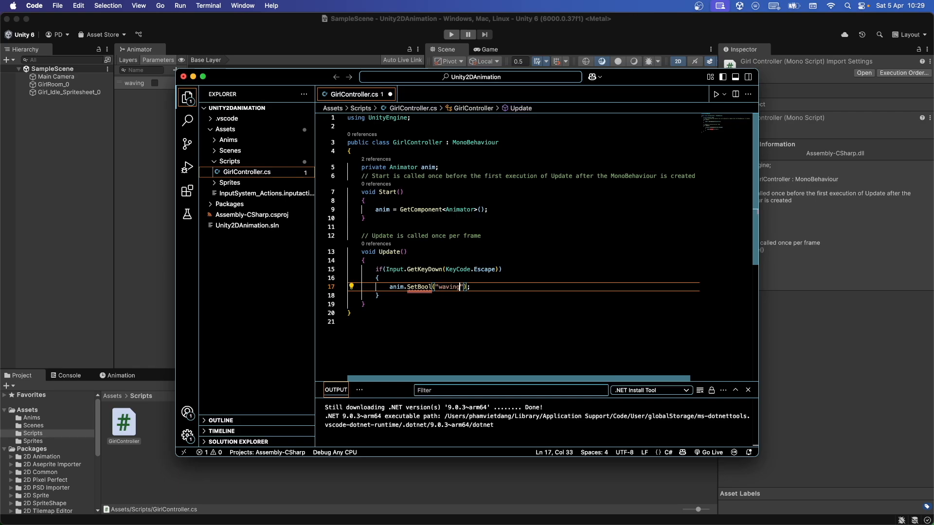
pyautogui.press('End')
pyautogui.press('cmd+s')
# Add a second if block to the Update method that checks Input.GetKeyUp(KeyCode.Escape).
pyautogui.press('Down')
pyautogui.press('Return')
pyautogui.write('if(Input.getkey')
pyautogui.press('Down')
pyautogui.press('Down')
pyautogui.press('Return')
pyautogui.write('(KeyCode.Escape')
pyautogui.press('End')
pyautogui.press('Return')
pyautogui.write('{')
pyautogui.press('Return')
# Call anim.SetBool("waving",false); inside the GetKeyUp block and save the script.
pyautogui.write('anim.SetBool')
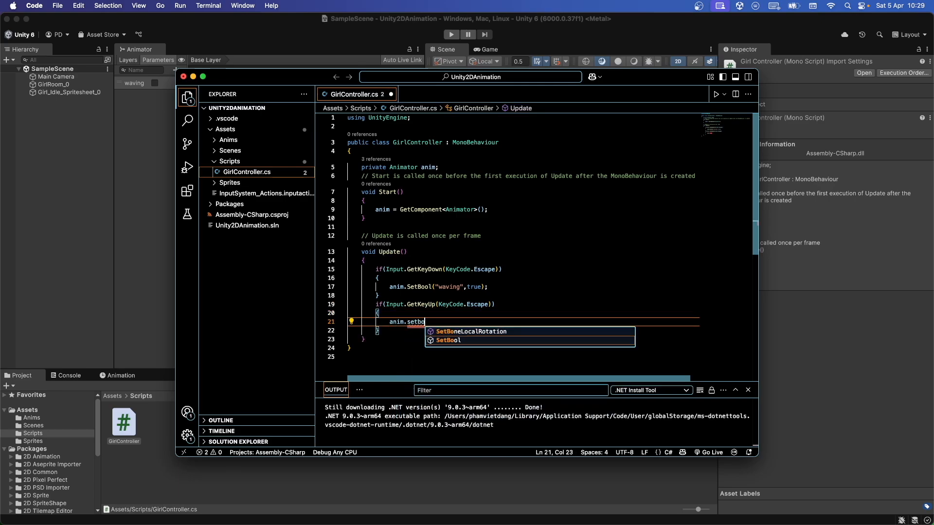
pyautogui.write('("waving",false);')
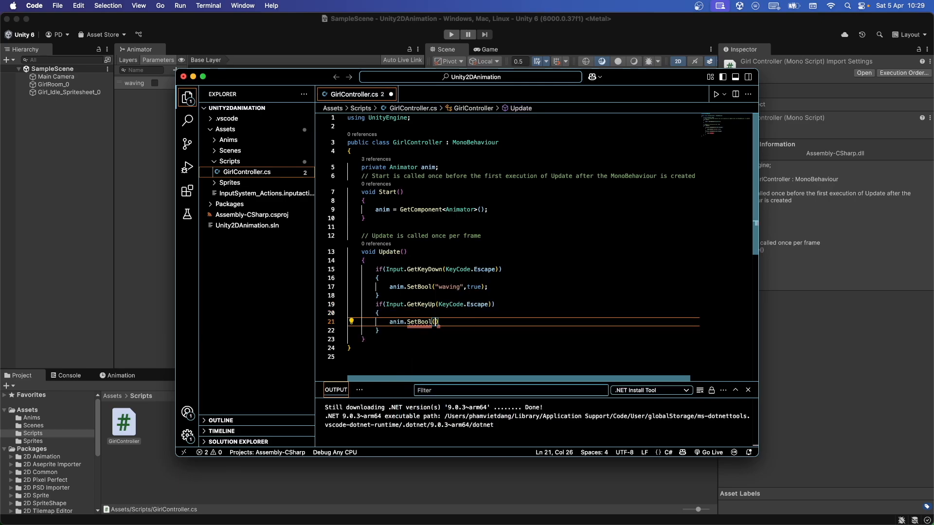
pyautogui.press('cmd+s')
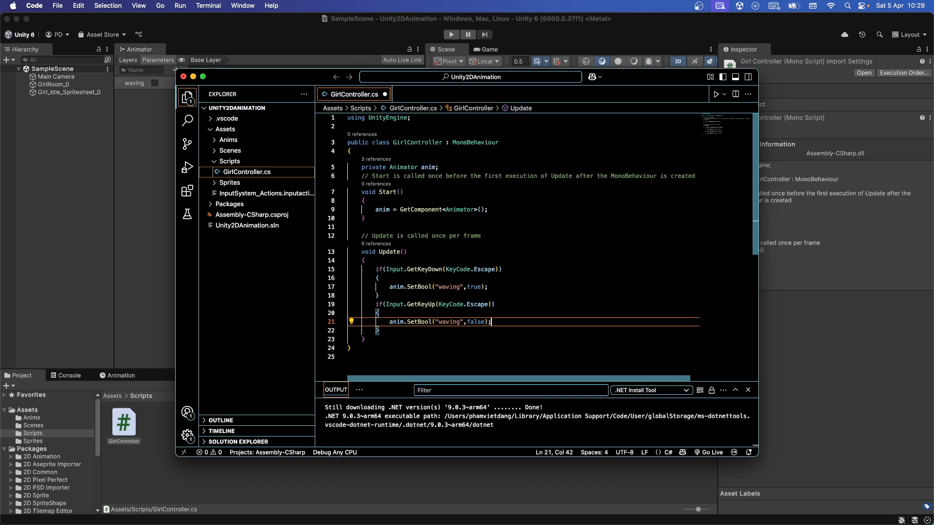
# Replace KeyCode.Escape with KeyCode.Space in both the GetKeyDown and GetKeyUp conditions and save the script.
pyautogui.doubleClick(485, 269)
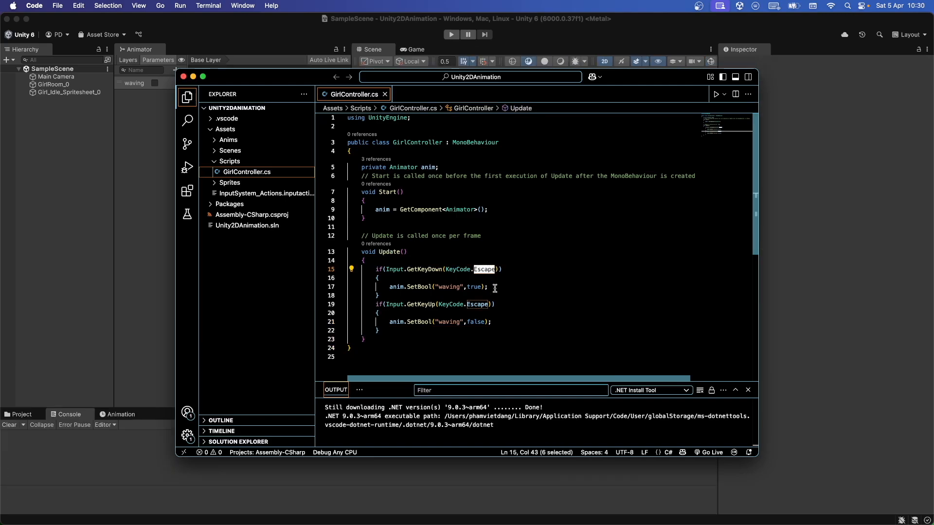
pyautogui.write('Space')
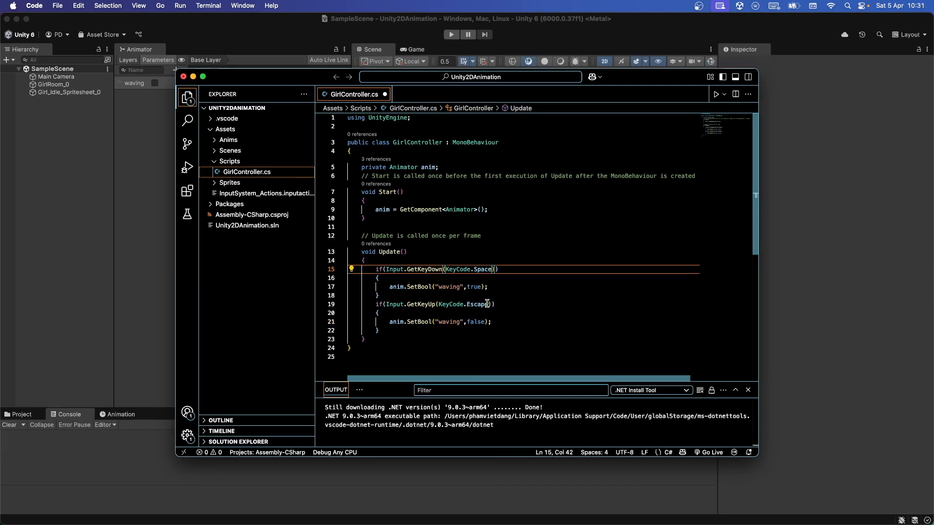
pyautogui.doubleClick(487, 304)
pyautogui.write('Space')
pyautogui.press('super+s')
pyautogui.click(521, 270)
pyautogui.click(518, 322)
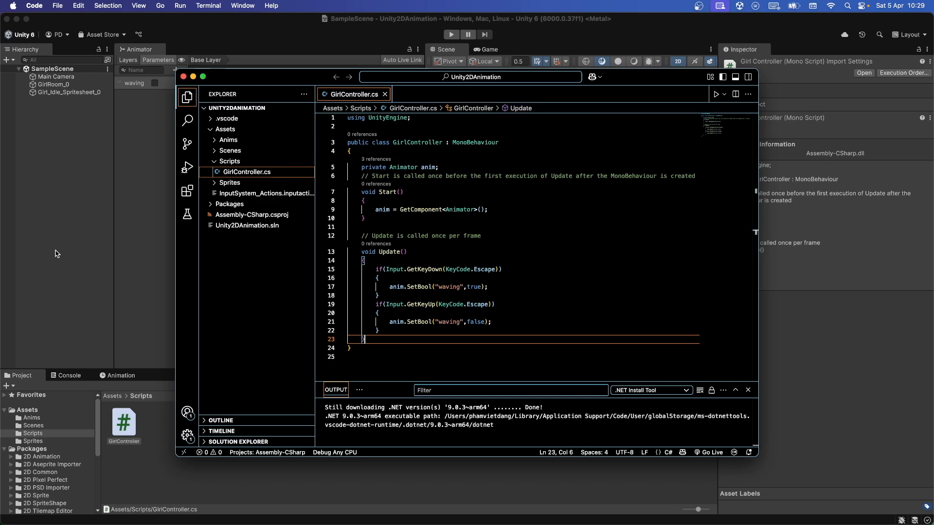
# Switch to Unity and attach the GirlController script to the Girl_Idle_Spritesheet_0 object as a component.
pyautogui.click(56, 254)
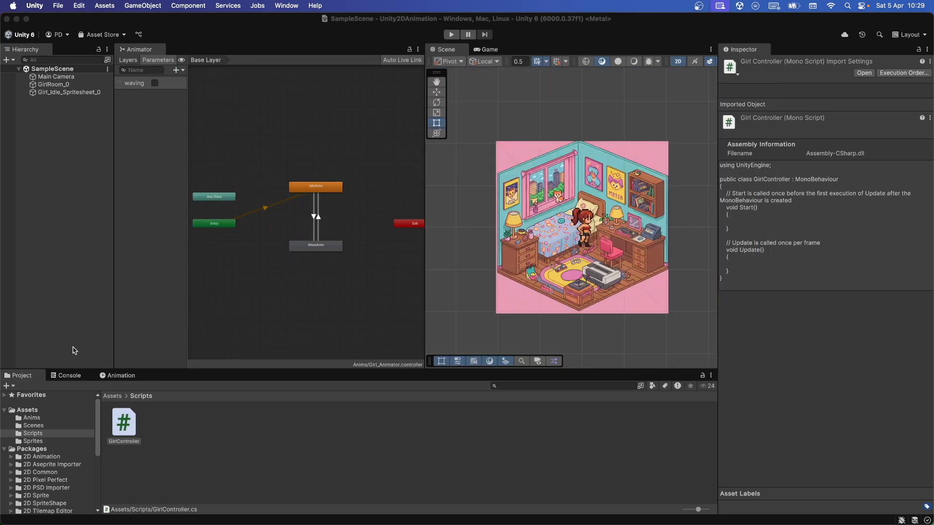
pyautogui.click(80, 92)
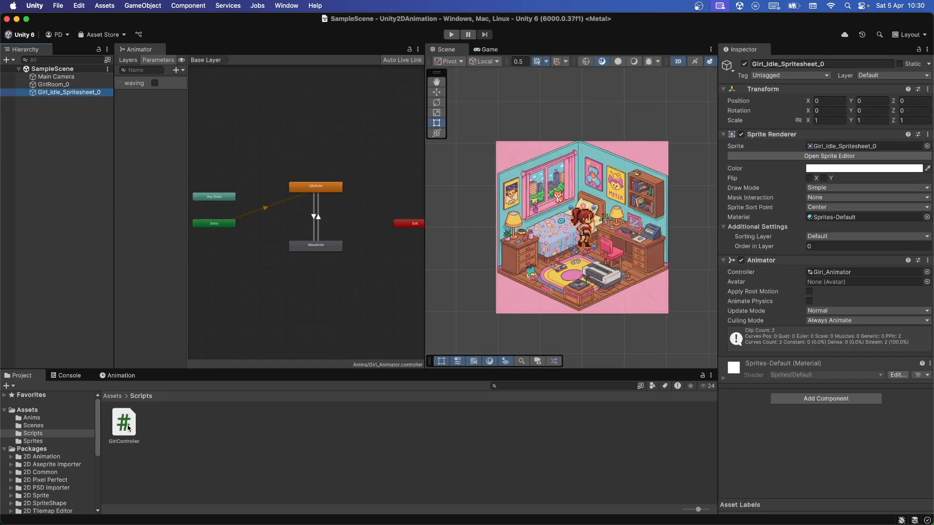
pyautogui.moveTo(125, 427); pyautogui.dragTo(780, 458)
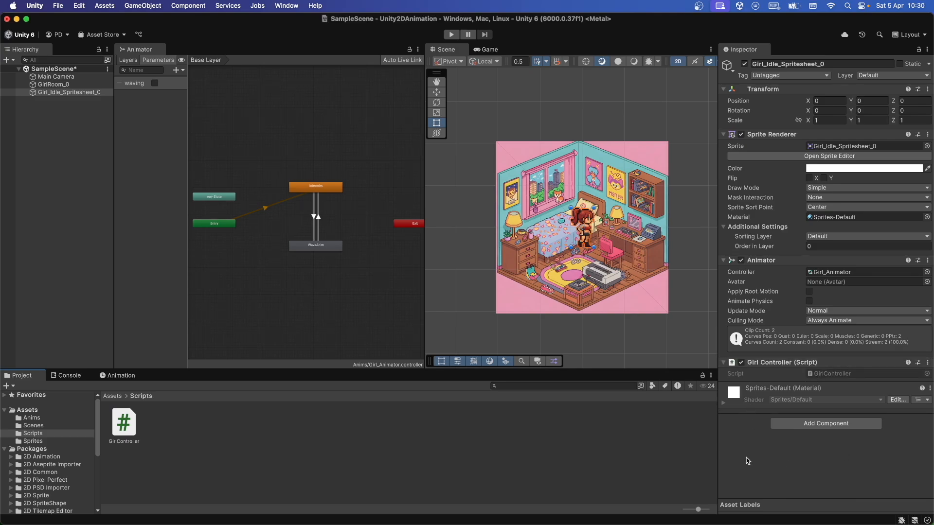
pyautogui.click(100, 257)
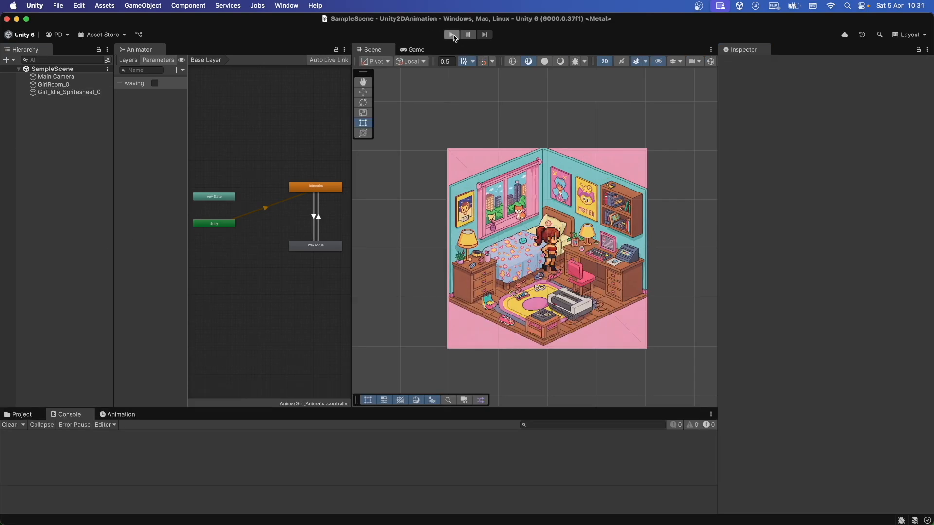
# Play the scene and trigger the girl's waving animation several times, including once with the Game view maximized.
pyautogui.click(452, 35)
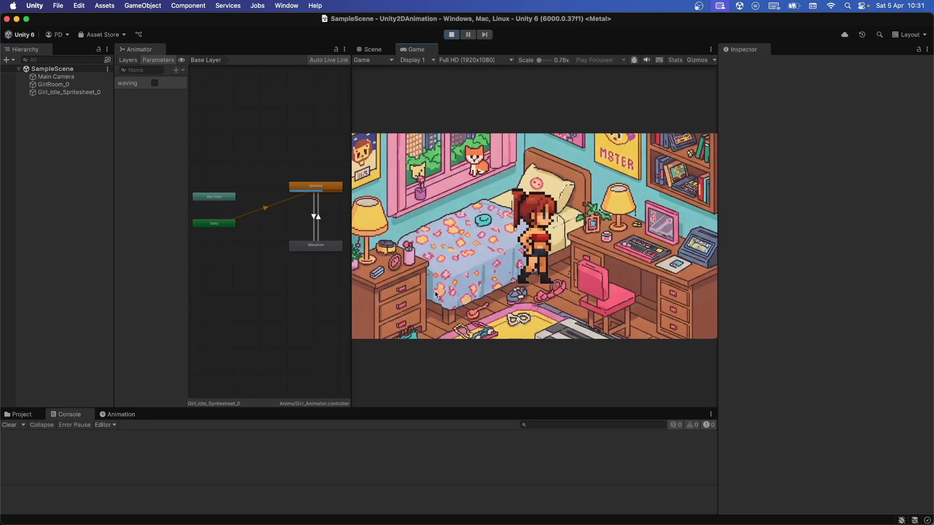
pyautogui.press('space')
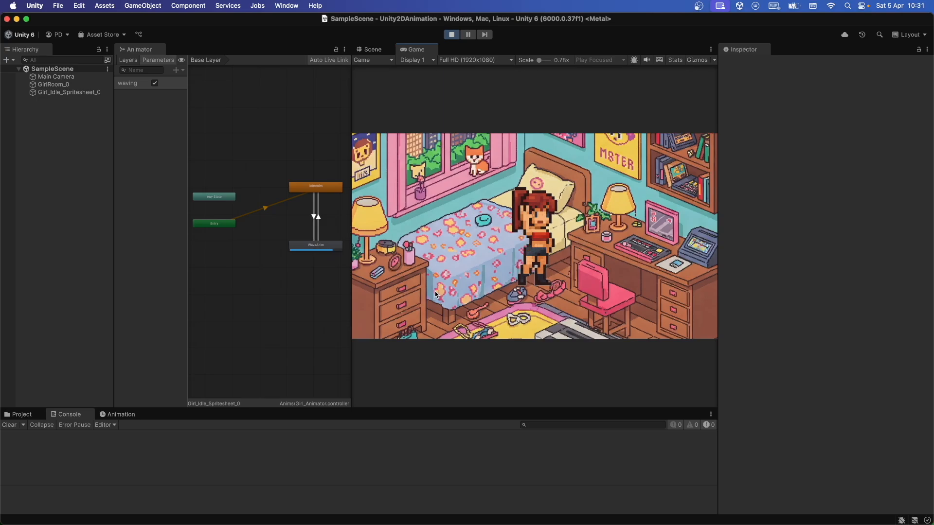
pyautogui.press('space')
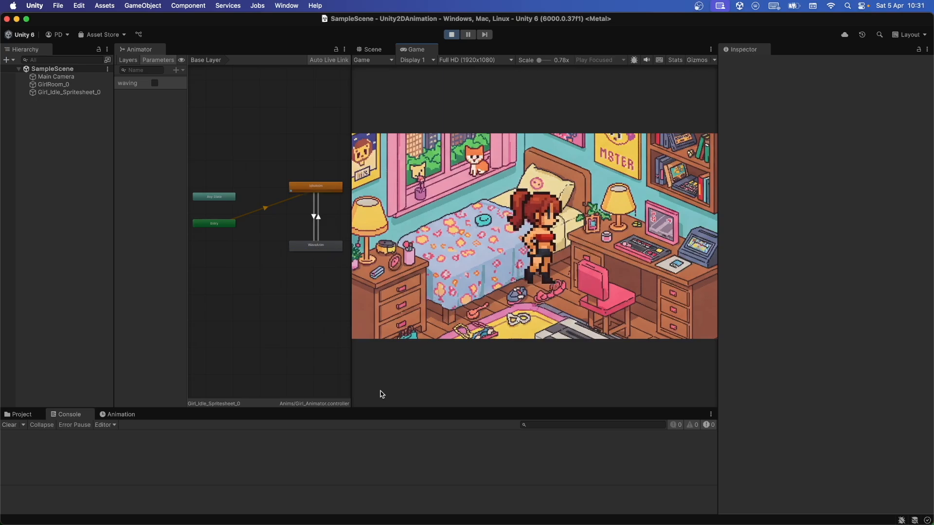
pyautogui.press('space')
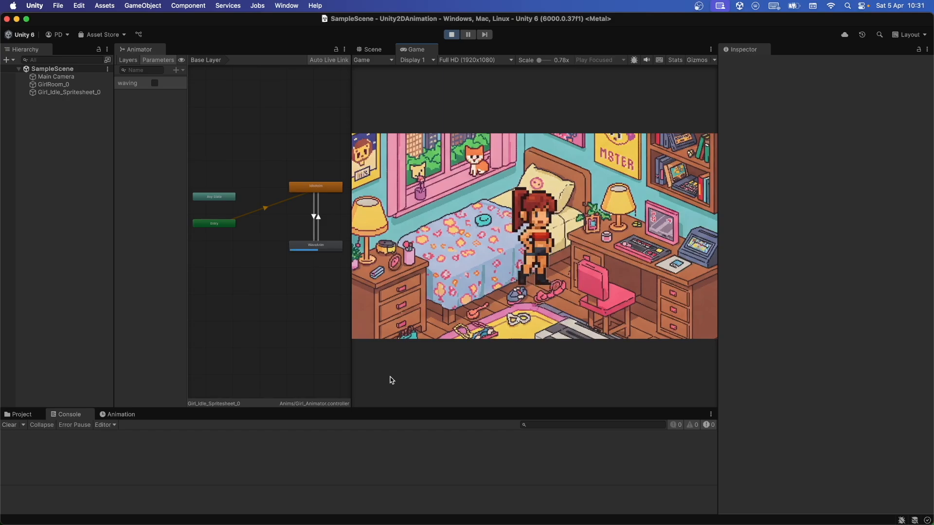
pyautogui.press('space')
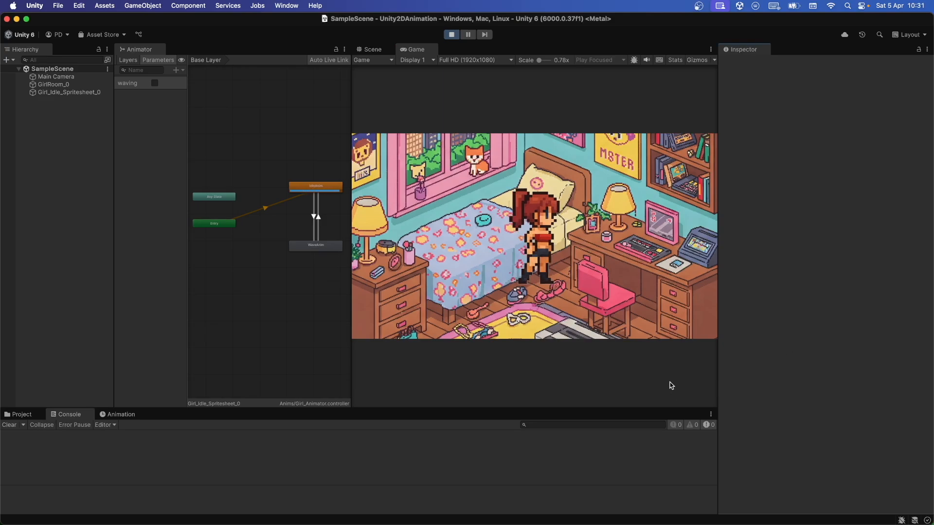
pyautogui.press('space')
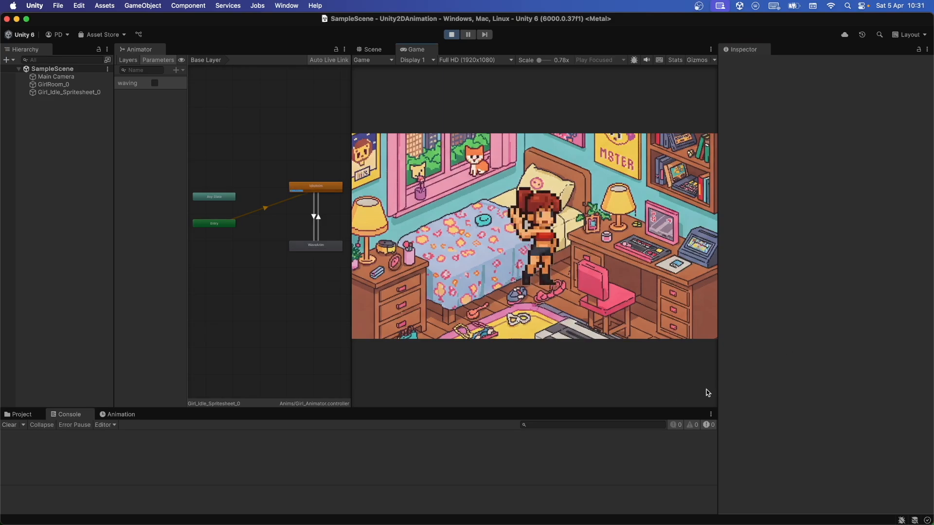
pyautogui.doubleClick(416, 49)
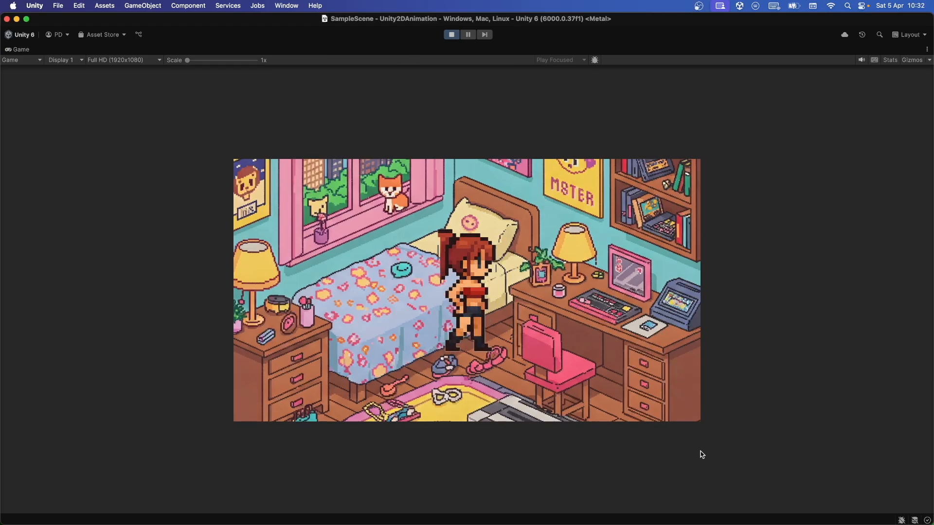
pyautogui.press('space')
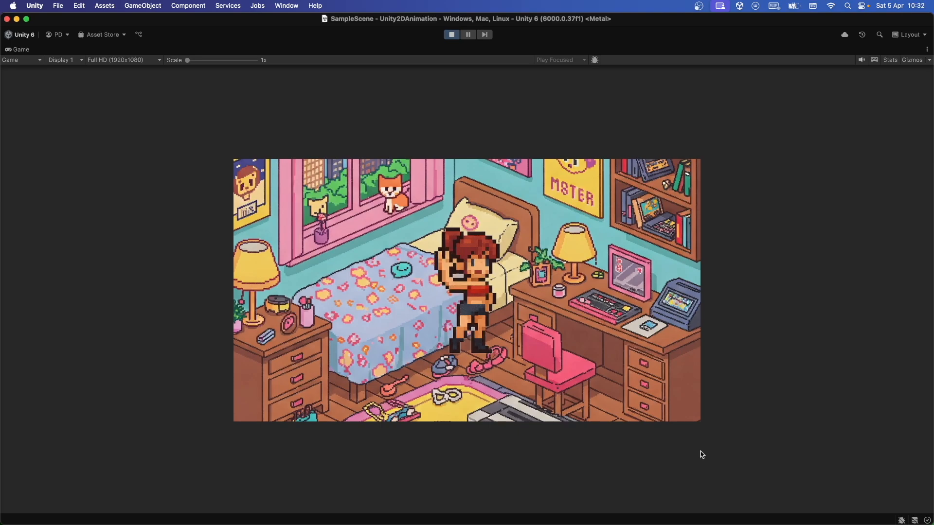